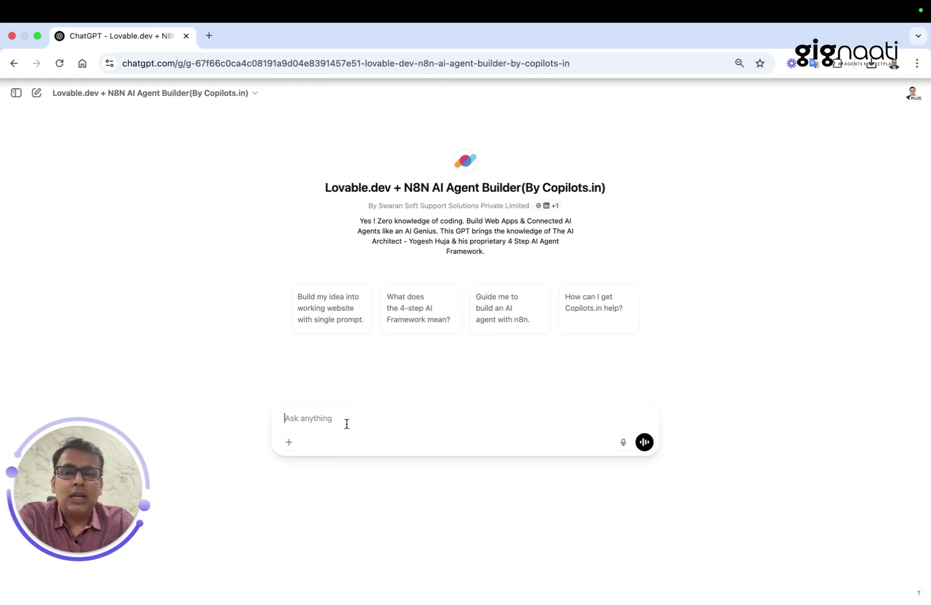
Request the SmartPitch AI Lovable.dev prompt and review its Stripe, Integrations and Testing & Deployment sections.
{"action": "left_click", "coordinate": [324, 313]}
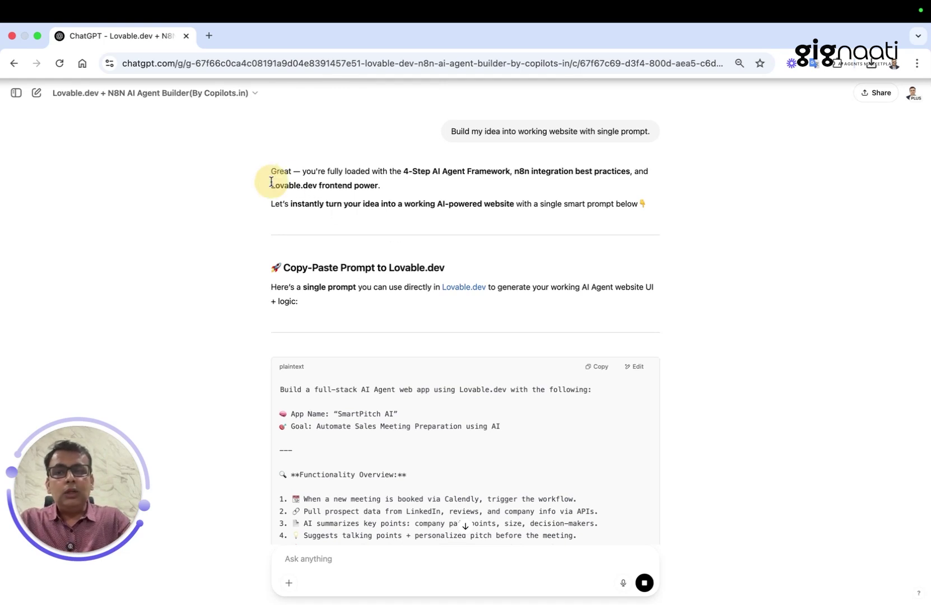
{"action": "left_click_drag", "start_coordinate": [271, 186], "coordinate": [353, 186]}
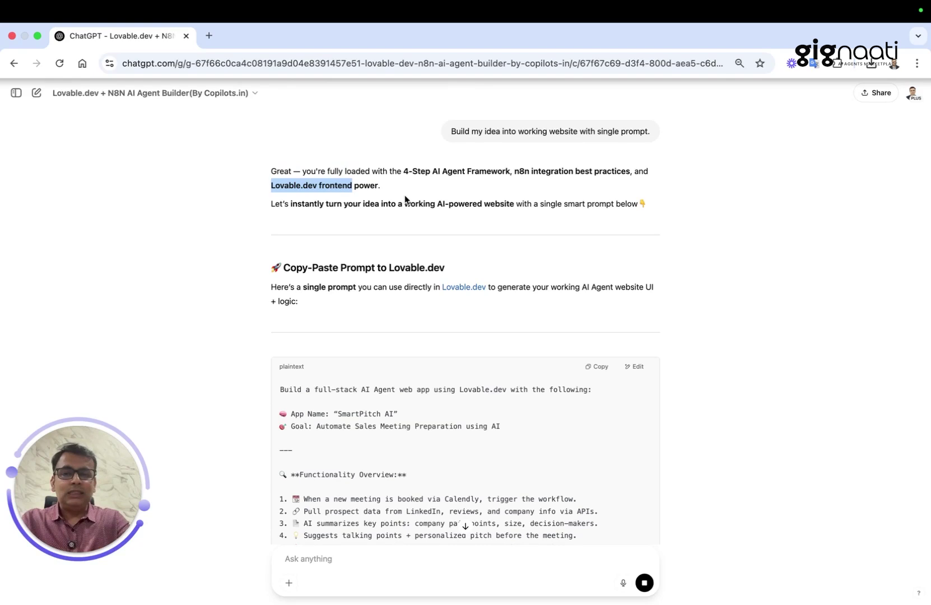
{"action": "scroll", "coordinate": [469, 324], "scroll_direction": "down", "scroll_amount": 3}
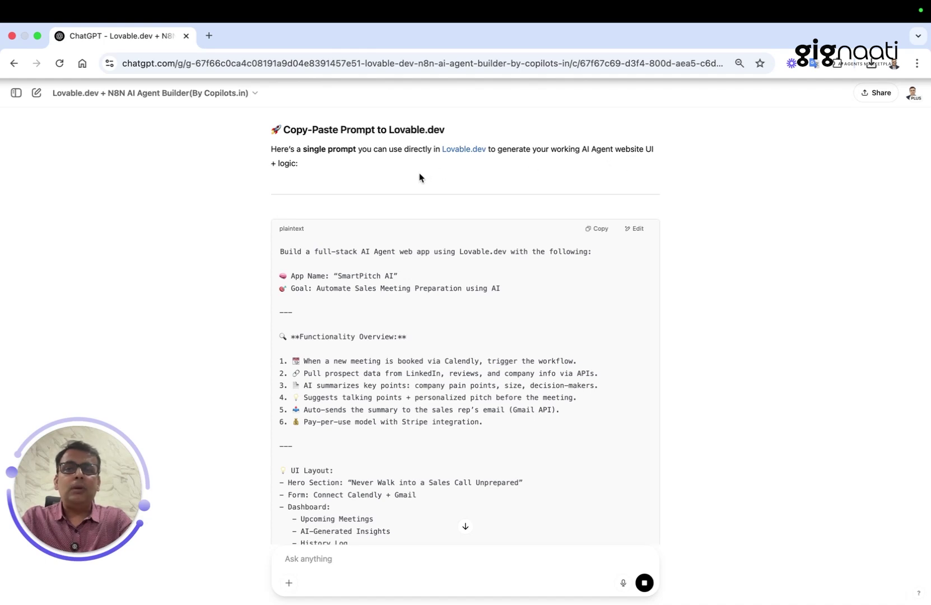
{"action": "scroll", "coordinate": [438, 260], "scroll_direction": "down", "scroll_amount": 1}
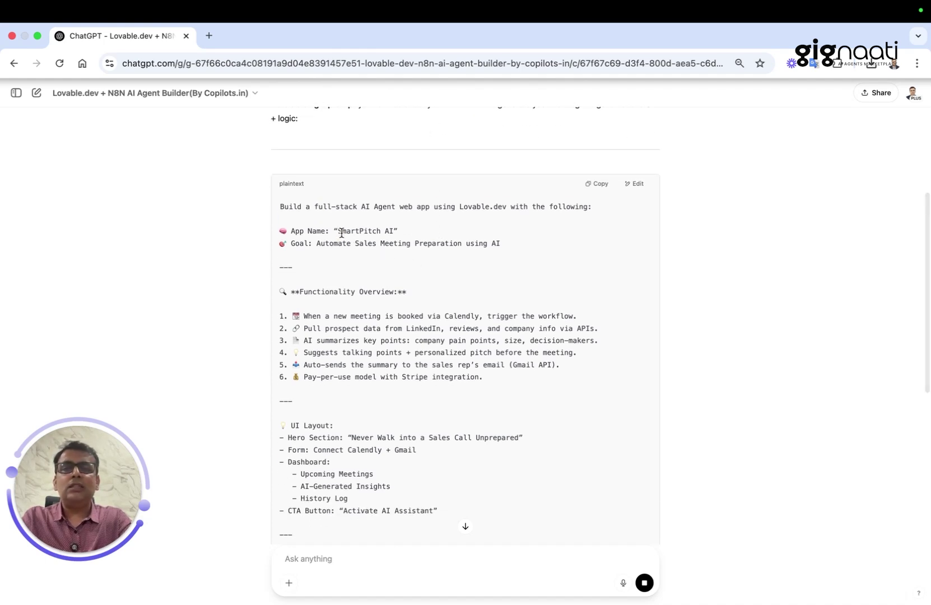
{"action": "left_click_drag", "start_coordinate": [280, 206], "coordinate": [416, 237]}
{"action": "left_click", "coordinate": [421, 264]}
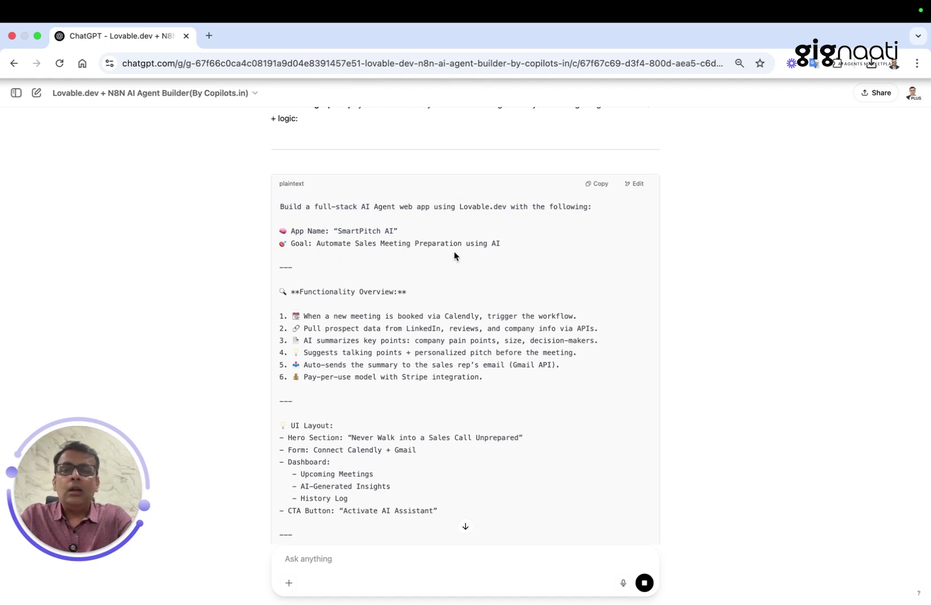
{"action": "scroll", "coordinate": [495, 272], "scroll_direction": "down", "scroll_amount": 2}
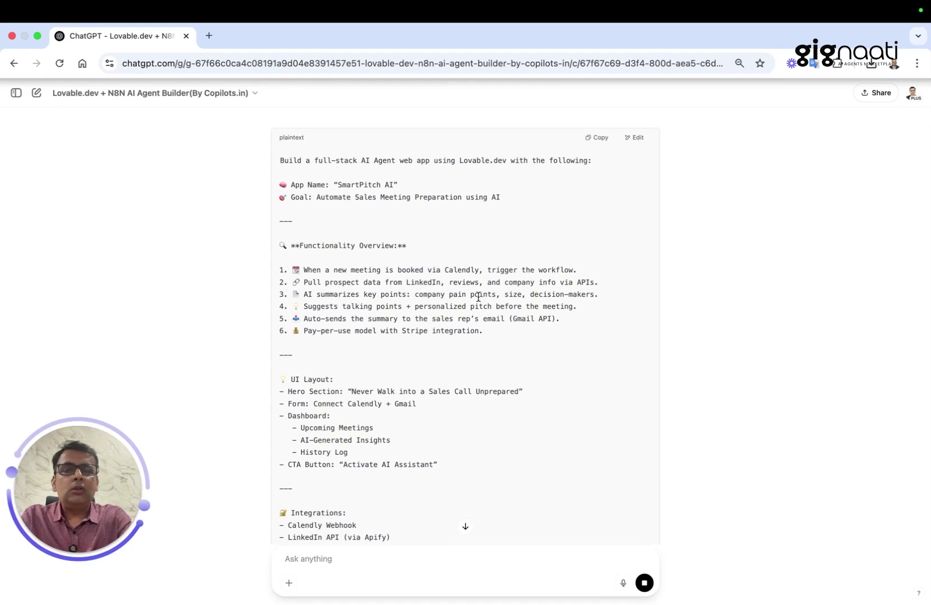
{"action": "left_click_drag", "start_coordinate": [319, 329], "coordinate": [412, 329]}
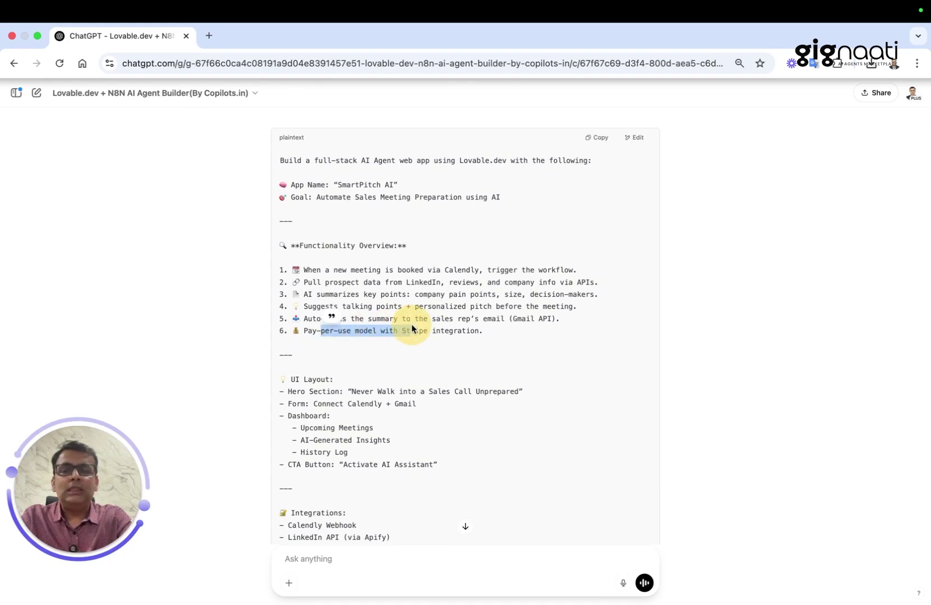
{"action": "scroll", "coordinate": [432, 347], "scroll_direction": "down", "scroll_amount": 1}
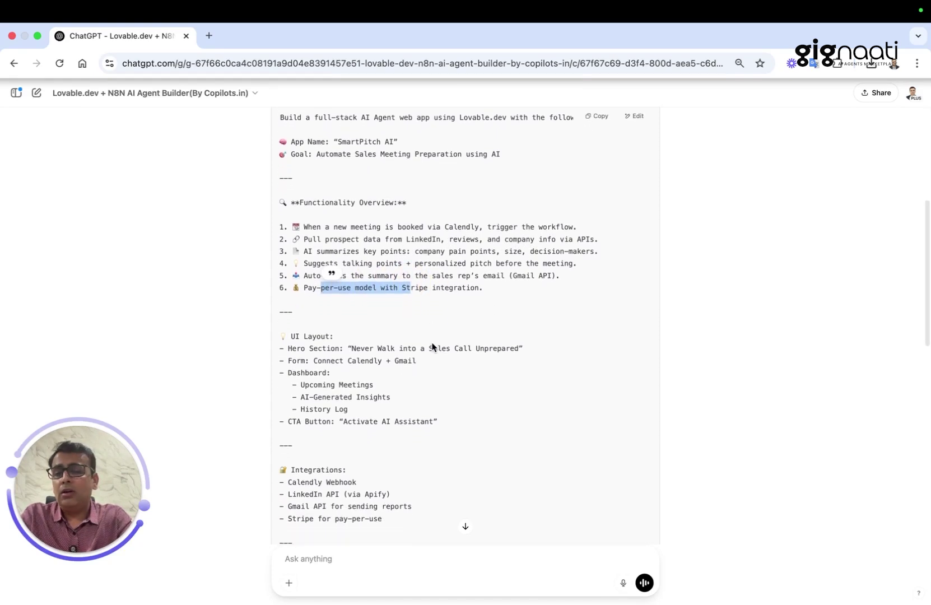
{"action": "scroll", "coordinate": [432, 347], "scroll_direction": "down", "scroll_amount": 2}
{"action": "scroll", "coordinate": [416, 339], "scroll_direction": "down", "scroll_amount": 1}
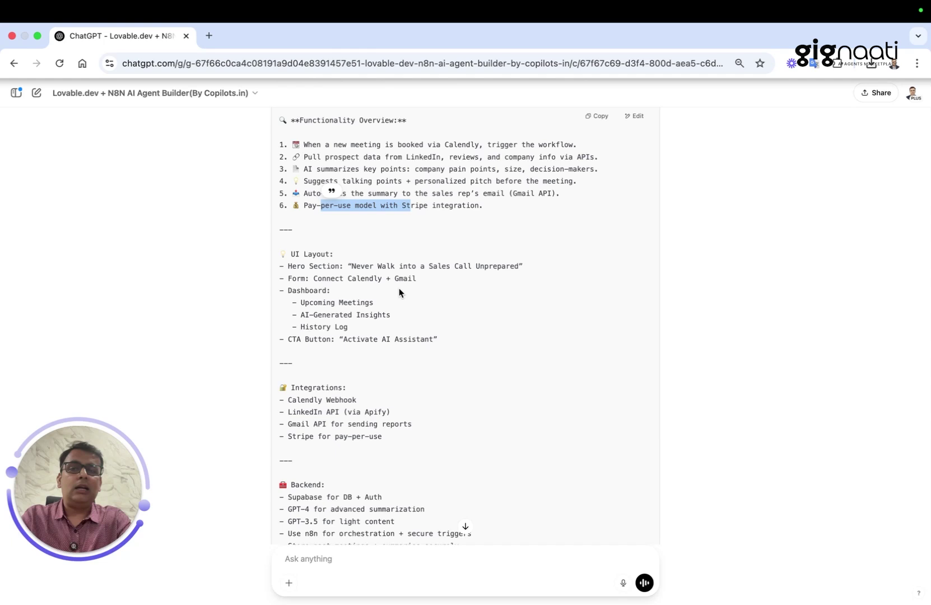
{"action": "scroll", "coordinate": [381, 337], "scroll_direction": "down", "scroll_amount": 2}
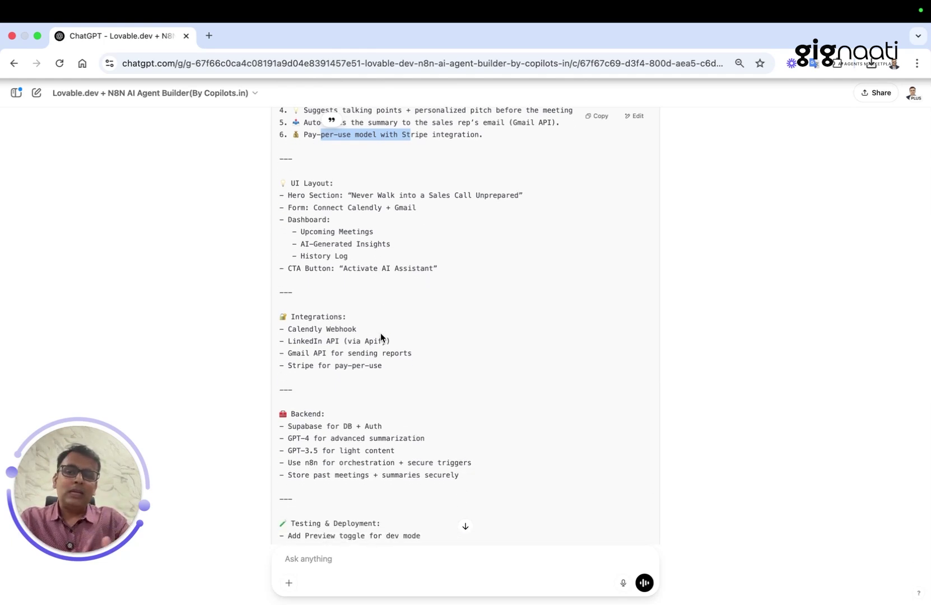
{"action": "left_click_drag", "start_coordinate": [300, 315], "coordinate": [405, 367]}
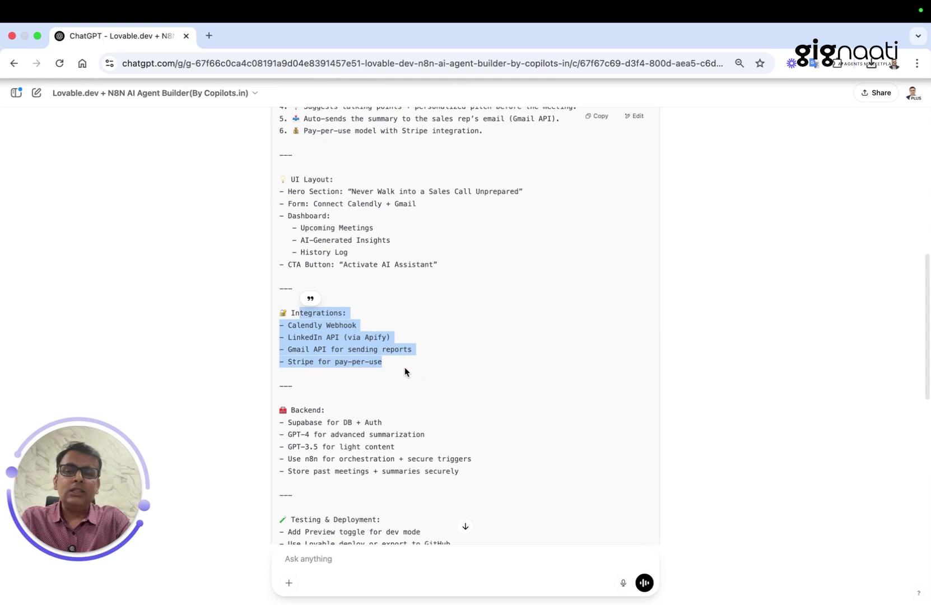
{"action": "scroll", "coordinate": [404, 366], "scroll_direction": "down", "scroll_amount": 3}
{"action": "left_click_drag", "start_coordinate": [299, 307], "coordinate": [429, 376]}
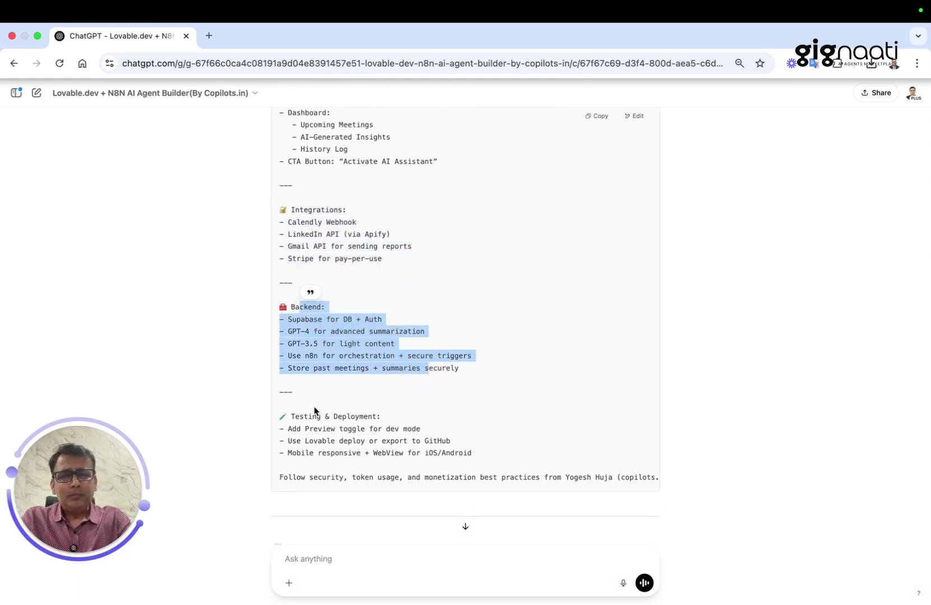
{"action": "left_click_drag", "start_coordinate": [291, 415], "coordinate": [504, 456]}
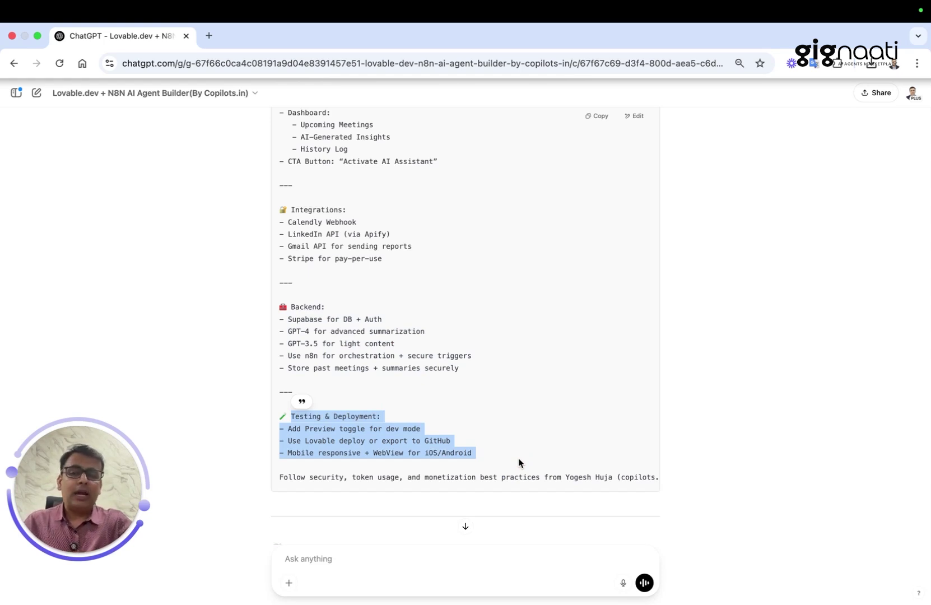
{"action": "scroll", "coordinate": [520, 463], "scroll_direction": "down", "scroll_amount": 5}
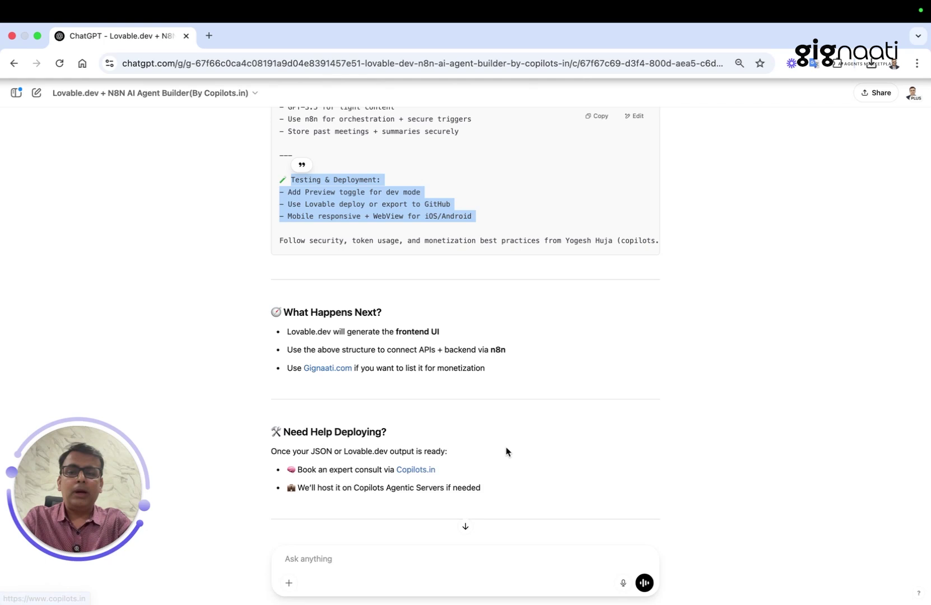
{"action": "scroll", "coordinate": [507, 452], "scroll_direction": "down", "scroll_amount": 2}
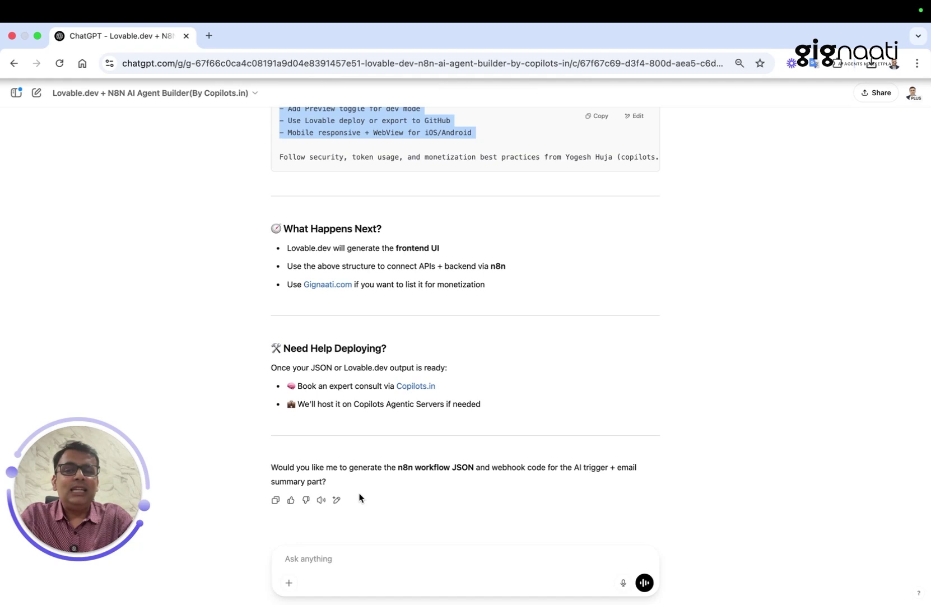
Read to the reply's n8n workflow JSON offer and place the cursor in the message box.
{"action": "left_click", "coordinate": [371, 556]}
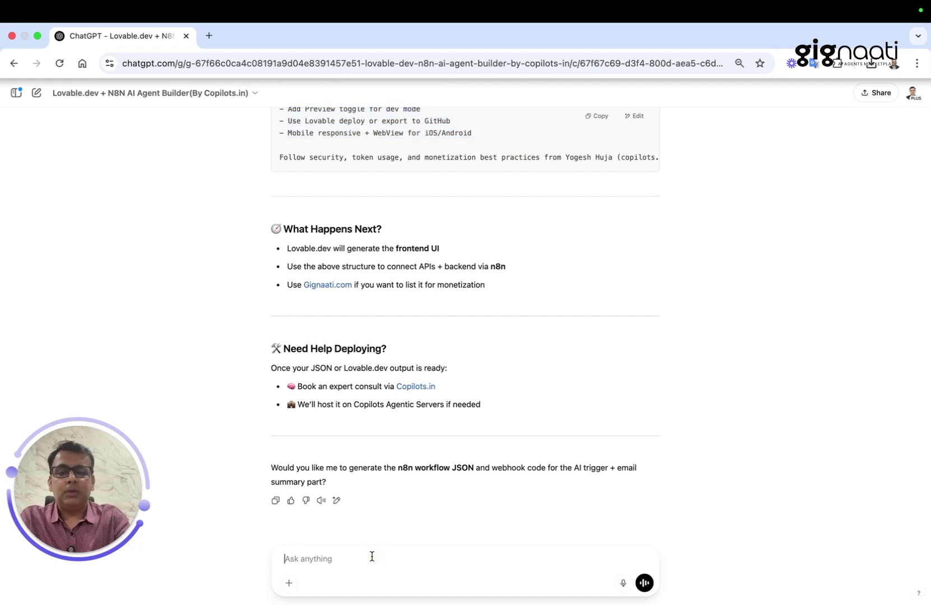
{"action": "type", "text": "I want to"}
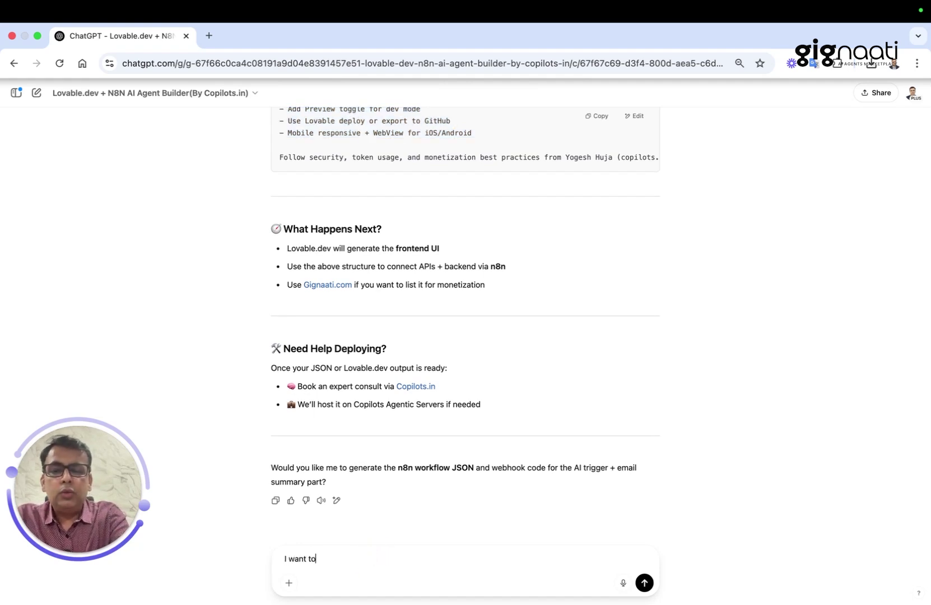
{"action": "type", "text": " build a app"}
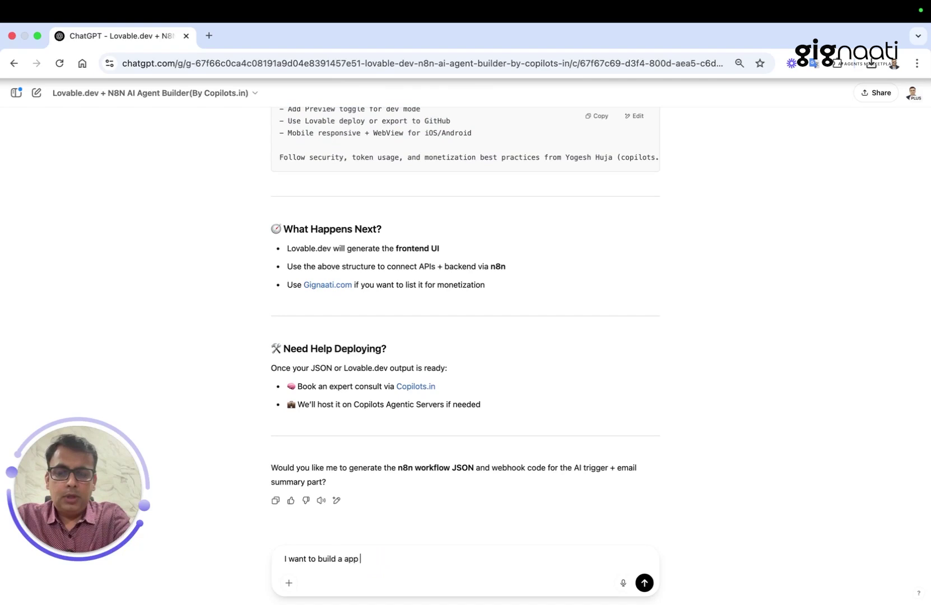
{"action": "type", "text": " which he"}
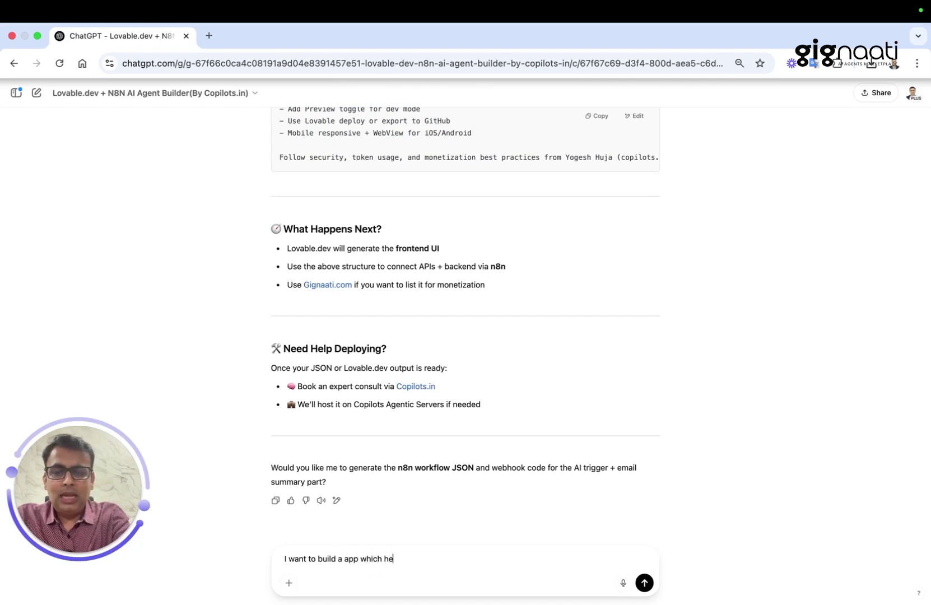
{"action": "type", "text": "lps users "}
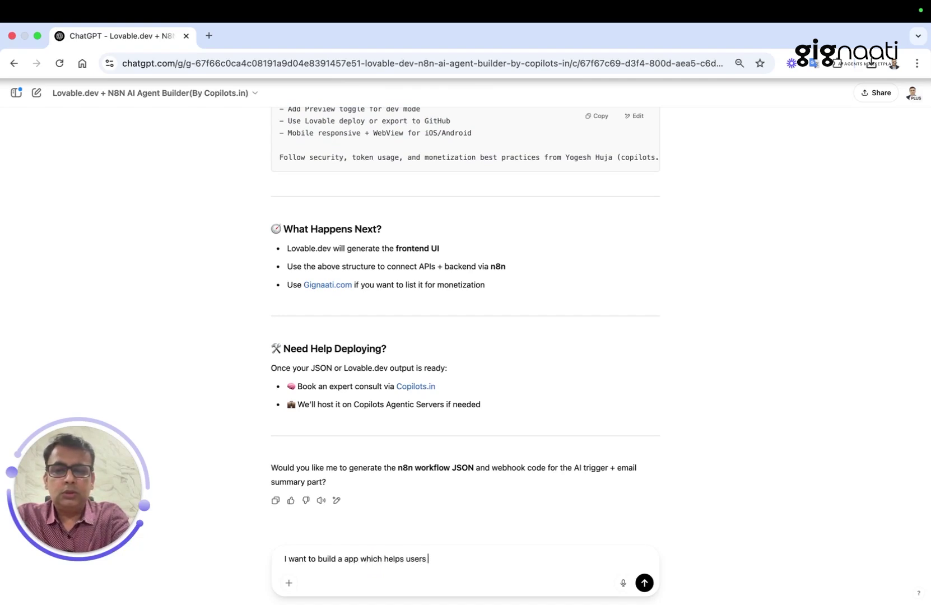
{"action": "type", "text": "post on so"}
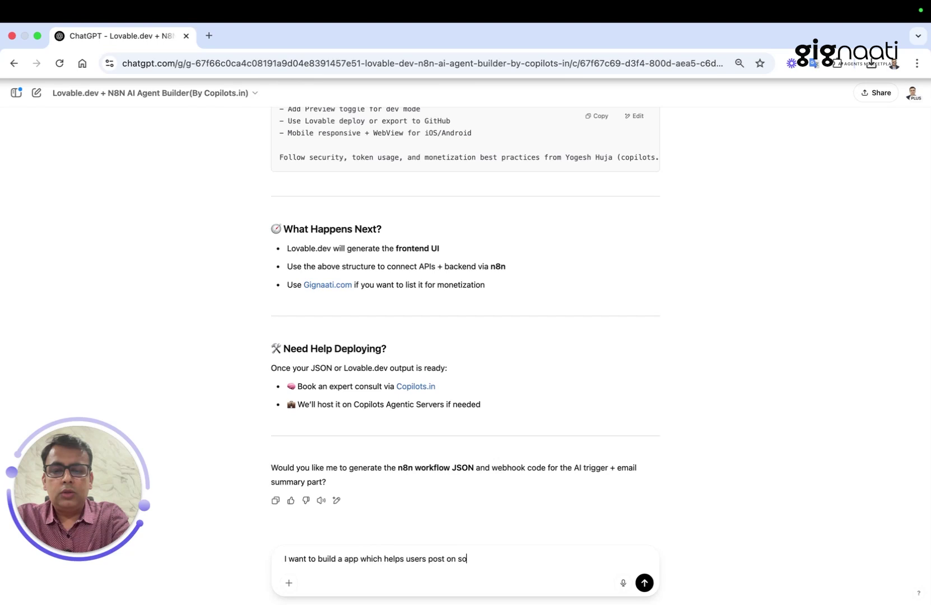
{"action": "type", "text": "cial media in"}
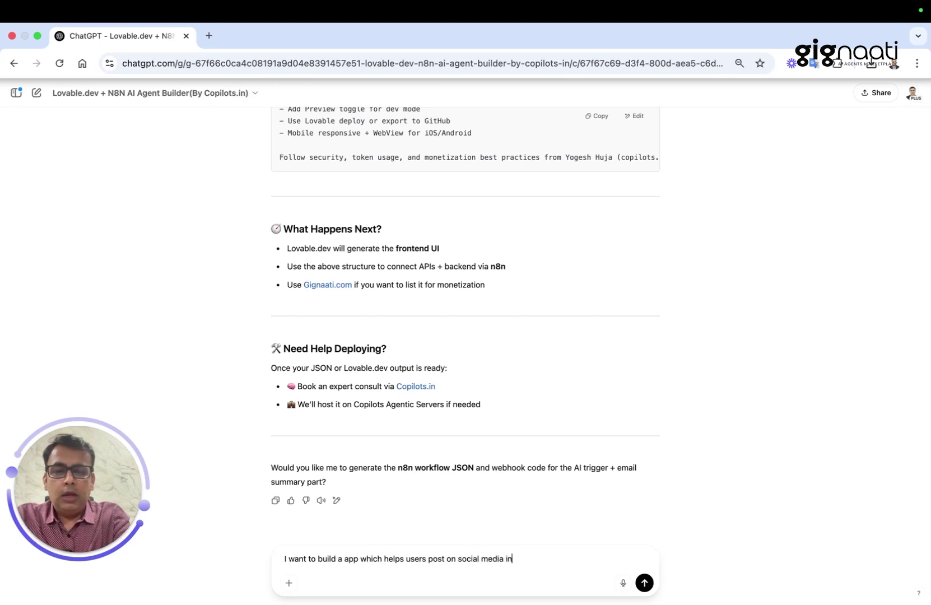
{"action": "type", "text": " one go t"}
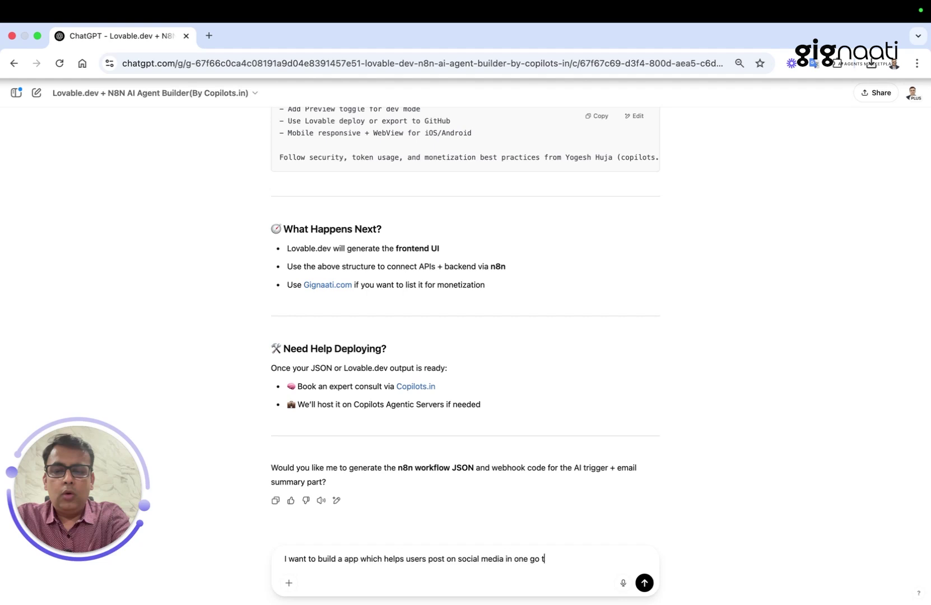
{"action": "type", "text": "o all p"}
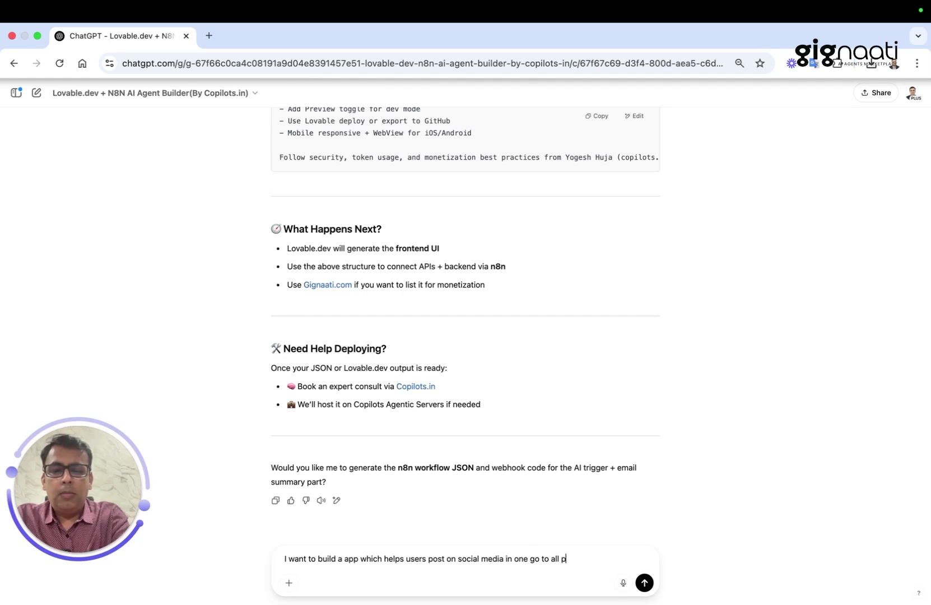
{"action": "type", "text": "latforms w"}
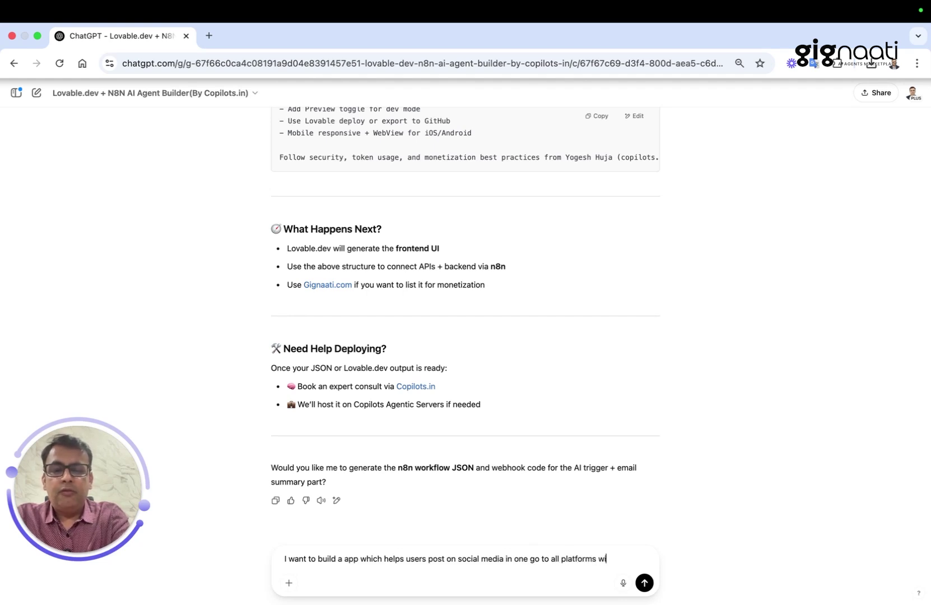
{"action": "type", "text": "ith rig"}
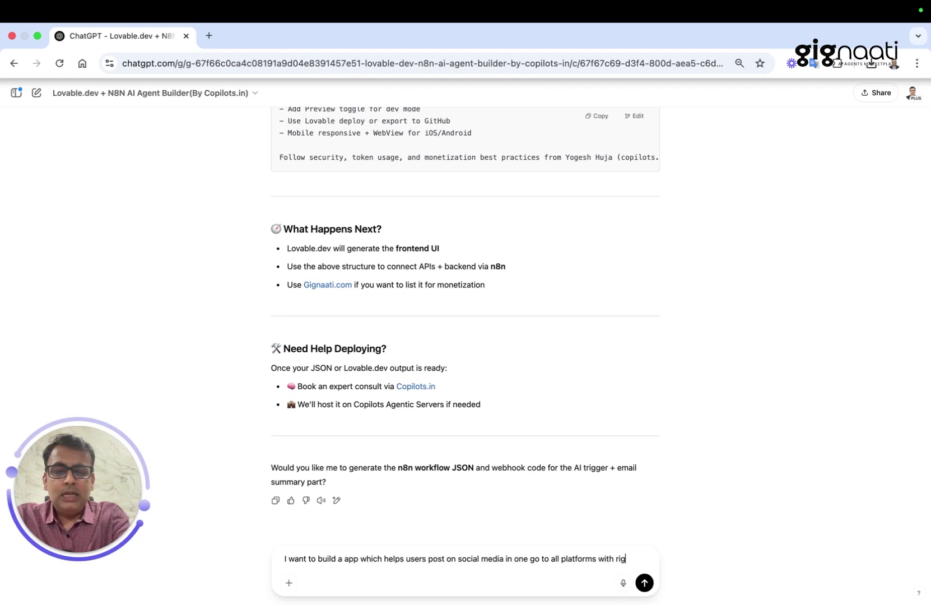
{"action": "type", "text": "ht coin"}
Fix a typo and send the idea for a one-pillar, multi-platform social posting app.
{"action": "key", "text": "BackSpace"}
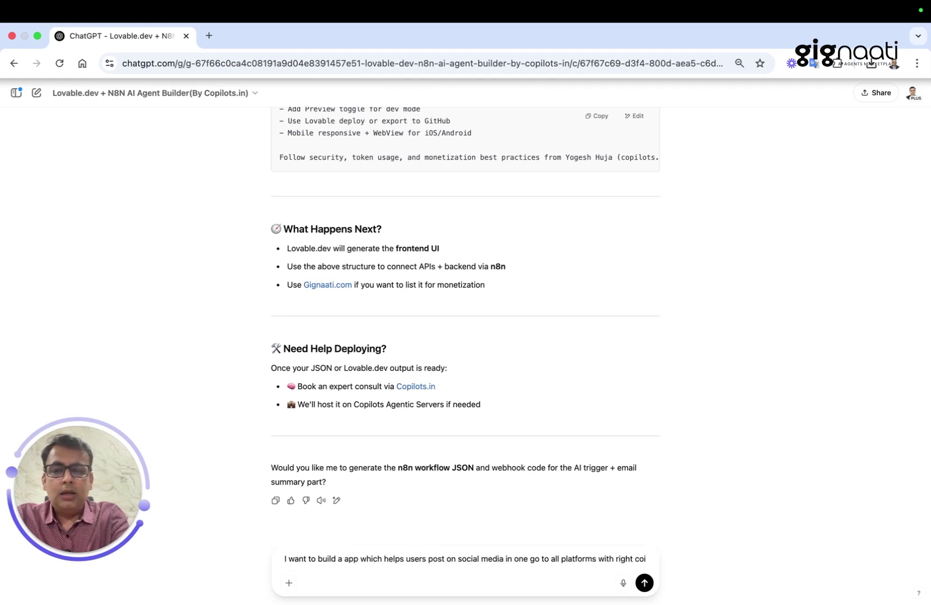
{"action": "type", "text": "ntent p"}
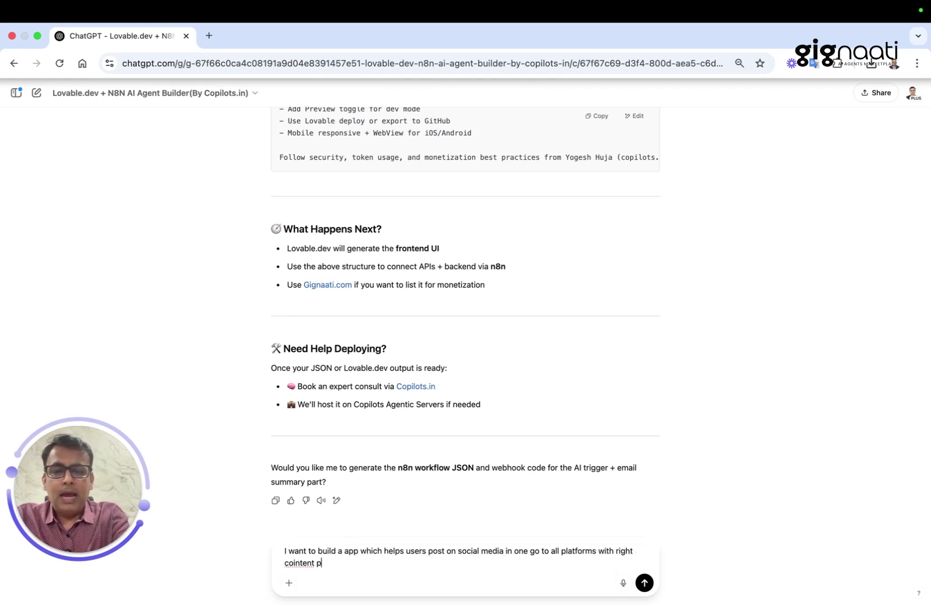
{"action": "type", "text": "ackaged for"}
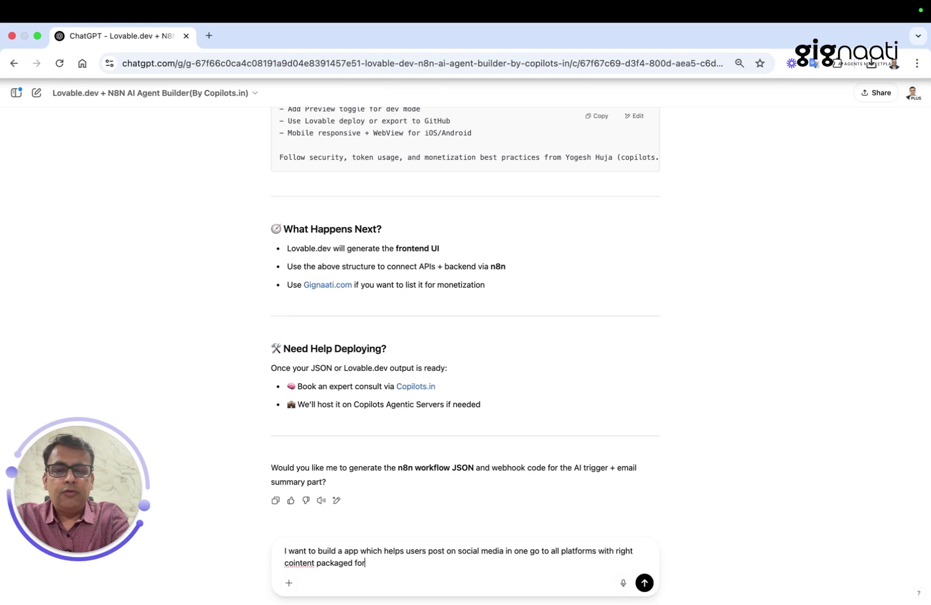
{"action": "type", "text": " each platfor"}
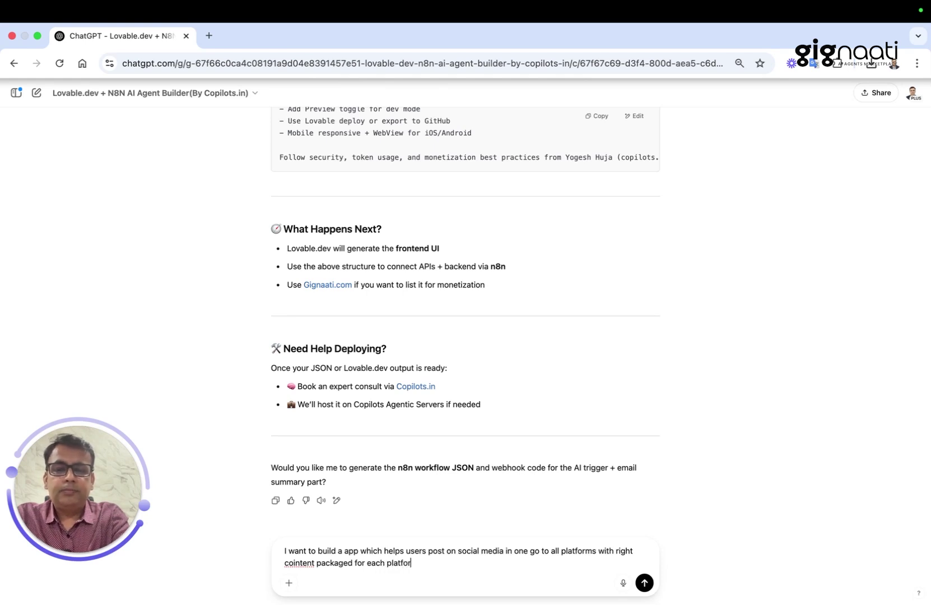
{"action": "type", "text": "m "}
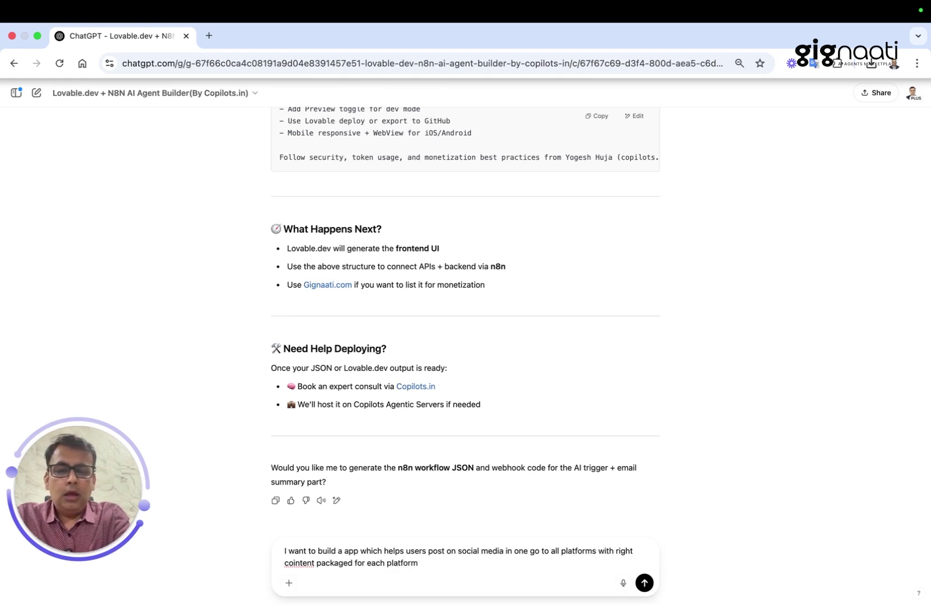
{"action": "type", "text": "and users "}
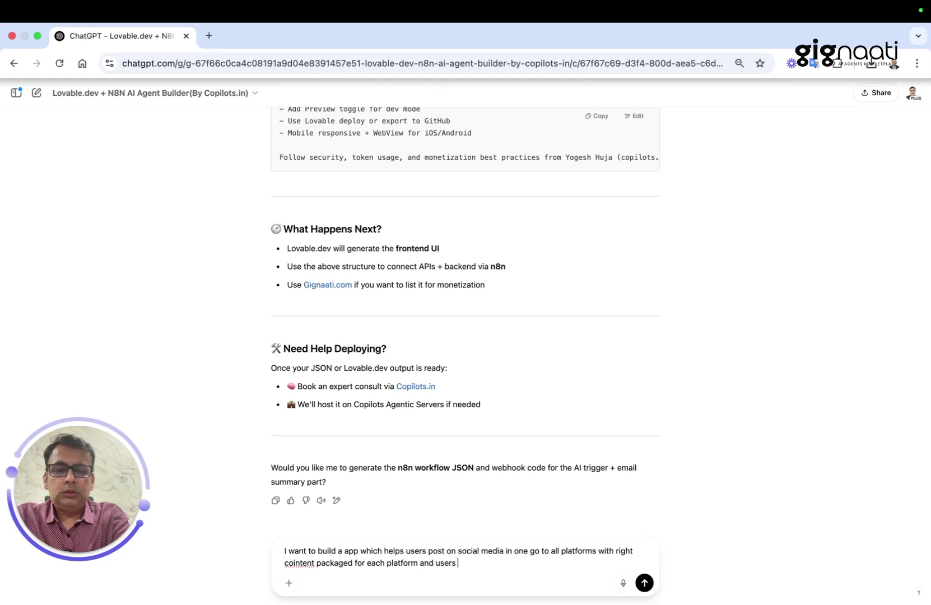
{"action": "type", "text": "just ne"}
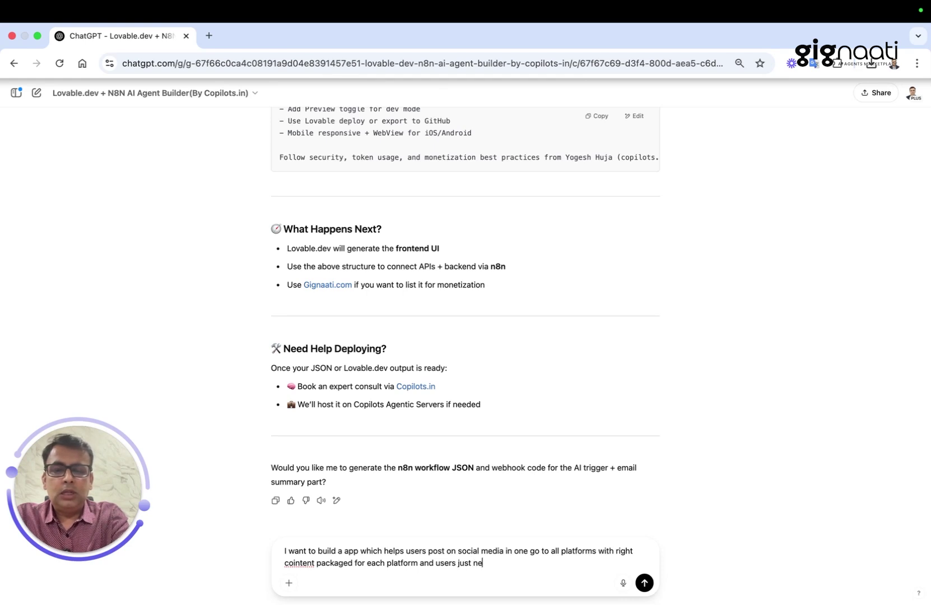
{"action": "type", "text": "ed to give"}
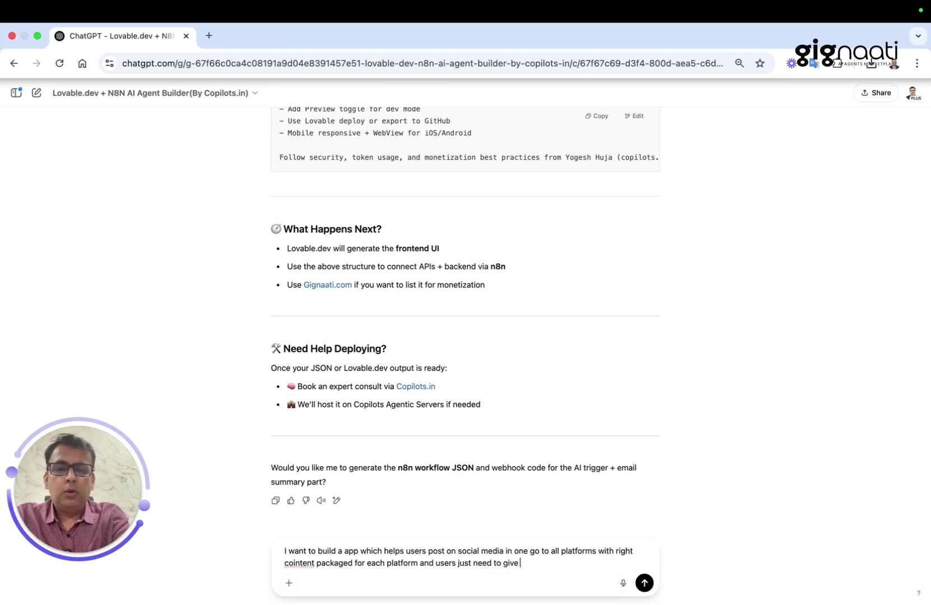
{"action": "type", "text": " one cont"}
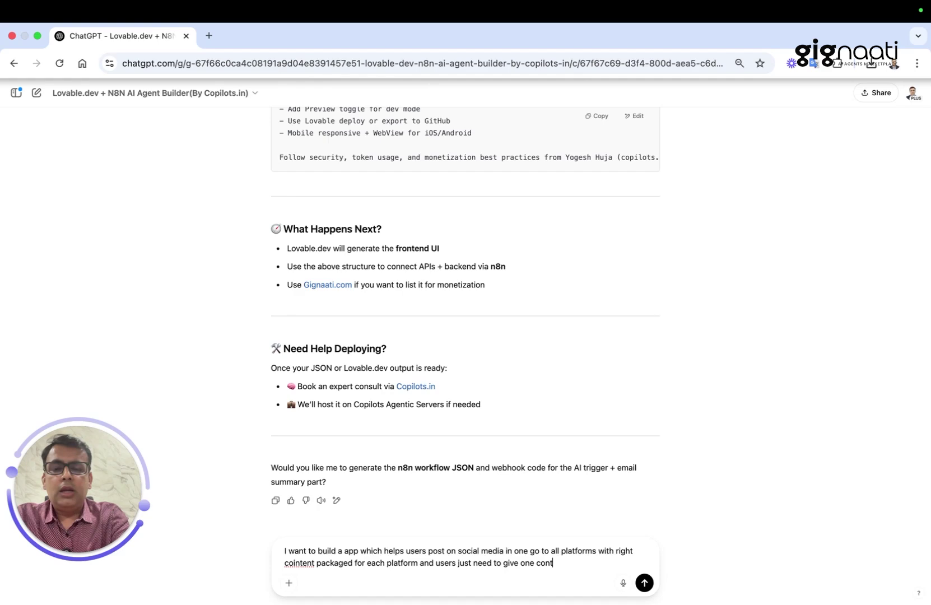
{"action": "type", "text": "ent pillar ."}
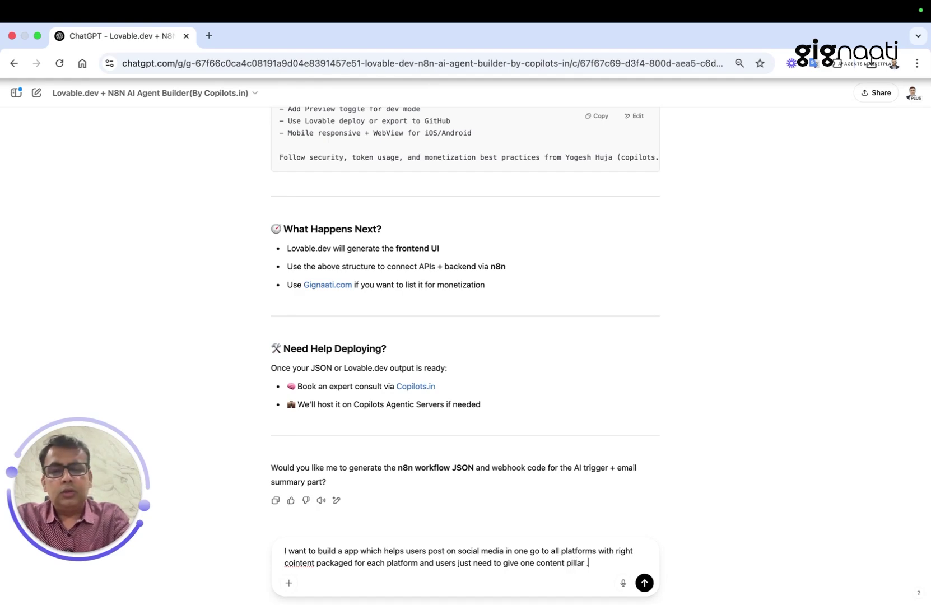
{"action": "key", "text": "Return"}
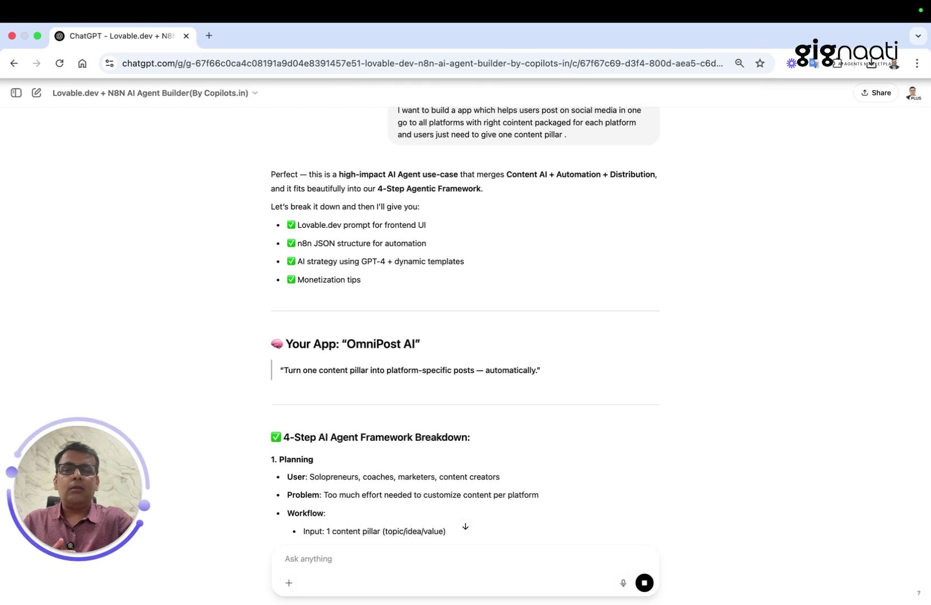
{"action": "scroll", "coordinate": [432, 367], "scroll_direction": "down", "scroll_amount": 2}
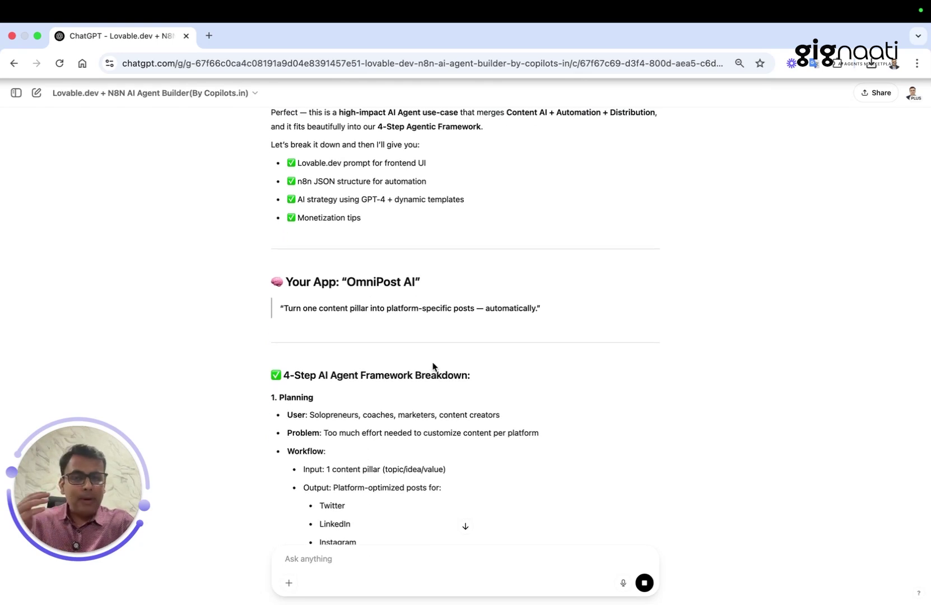
{"action": "scroll", "coordinate": [433, 368], "scroll_direction": "down", "scroll_amount": 2}
{"action": "scroll", "coordinate": [433, 368], "scroll_direction": "down", "scroll_amount": 2}
{"action": "scroll", "coordinate": [432, 367], "scroll_direction": "down", "scroll_amount": 1}
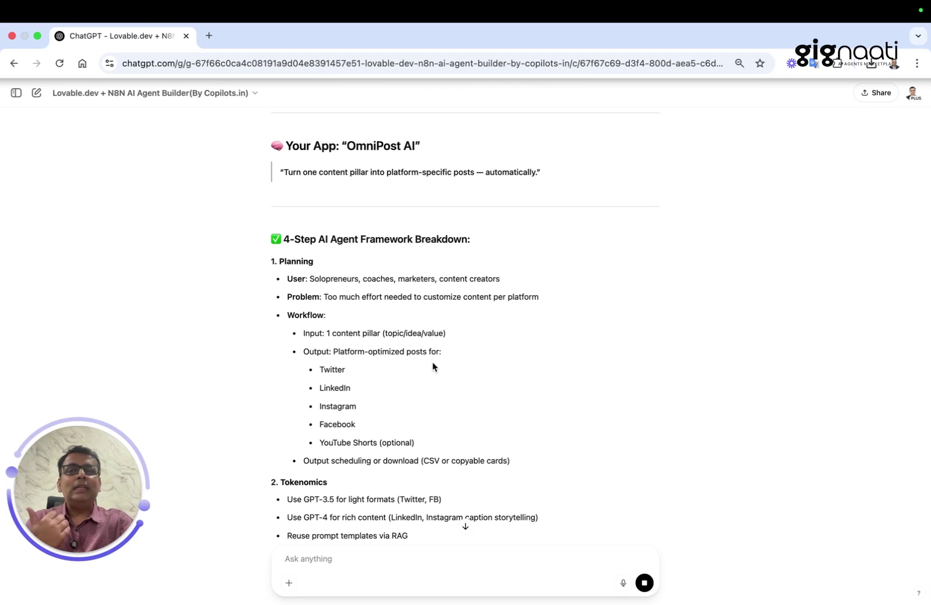
{"action": "scroll", "coordinate": [432, 367], "scroll_direction": "down", "scroll_amount": 1}
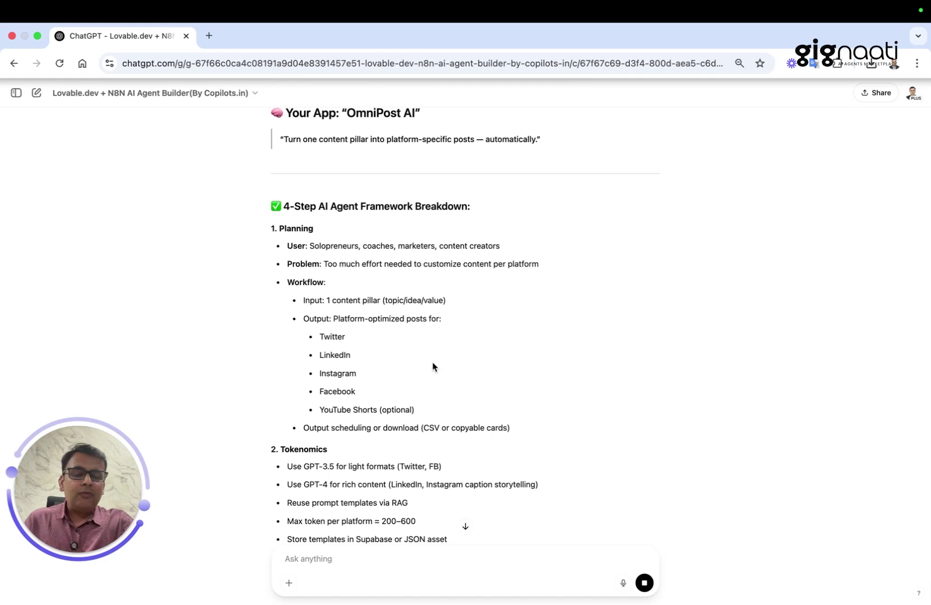
{"action": "scroll", "coordinate": [433, 367], "scroll_direction": "down", "scroll_amount": 2}
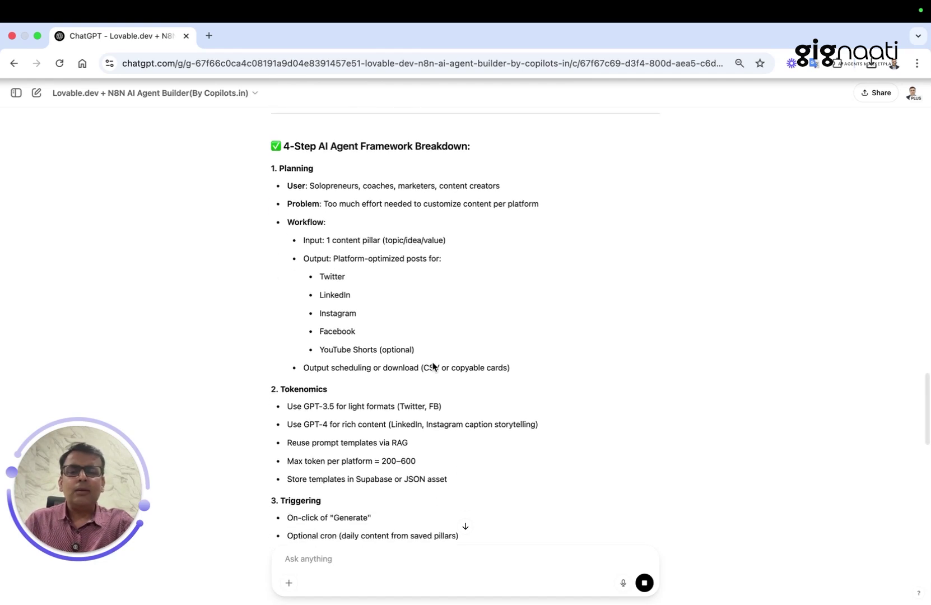
{"action": "scroll", "coordinate": [433, 366], "scroll_direction": "down", "scroll_amount": 2}
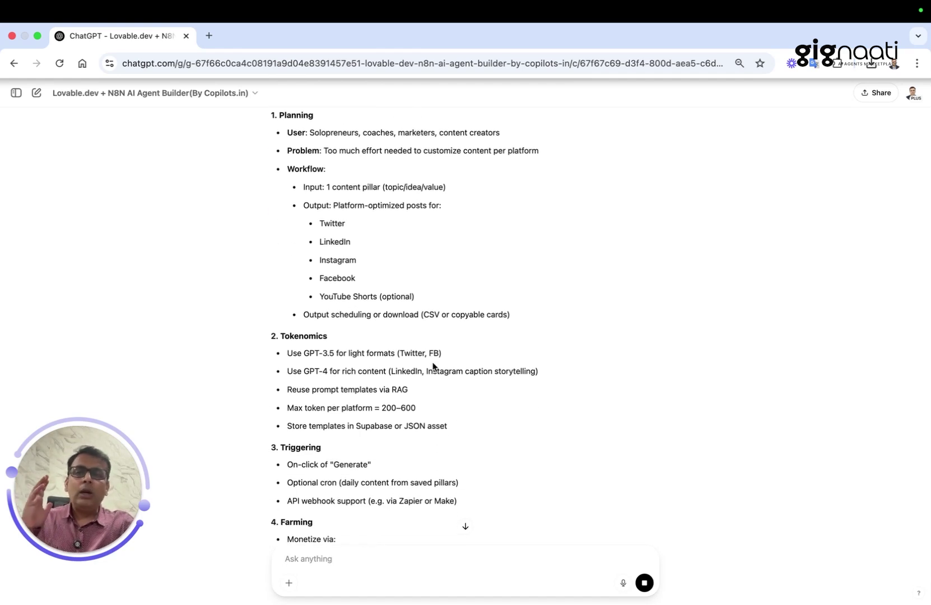
Review the OmniPost AI plan's Planning, Tokenomics, Triggering and Farming monetization bullets.
{"action": "left_click_drag", "start_coordinate": [283, 125], "coordinate": [400, 274]}
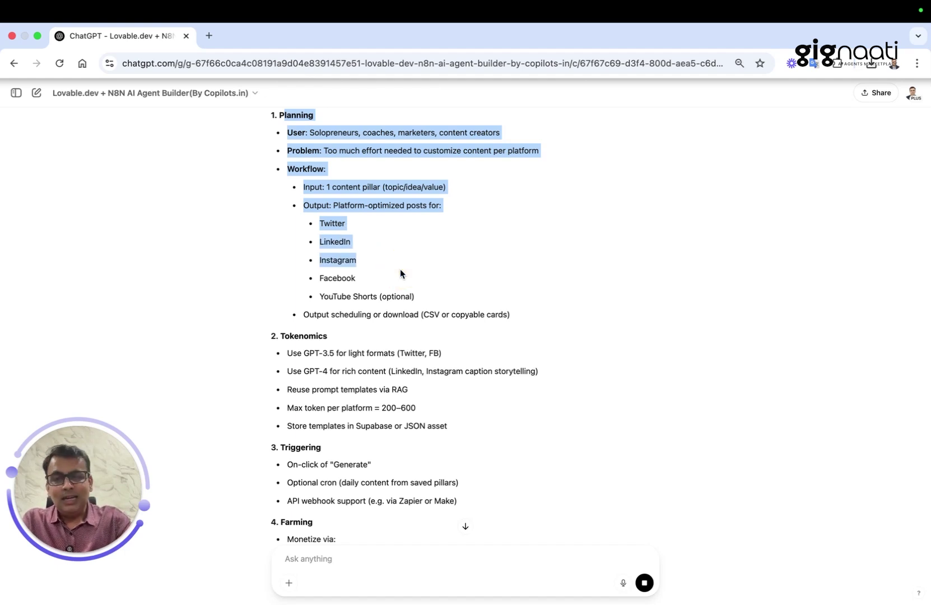
{"action": "scroll", "coordinate": [400, 272], "scroll_direction": "down", "scroll_amount": 2}
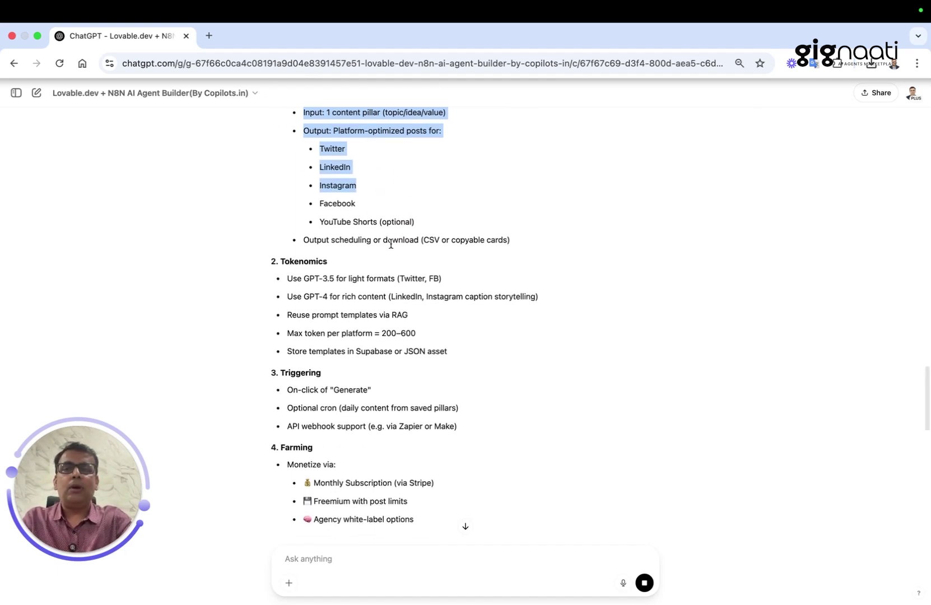
{"action": "scroll", "coordinate": [306, 251], "scroll_direction": "down", "scroll_amount": 2}
{"action": "left_click_drag", "start_coordinate": [289, 251], "coordinate": [432, 316]}
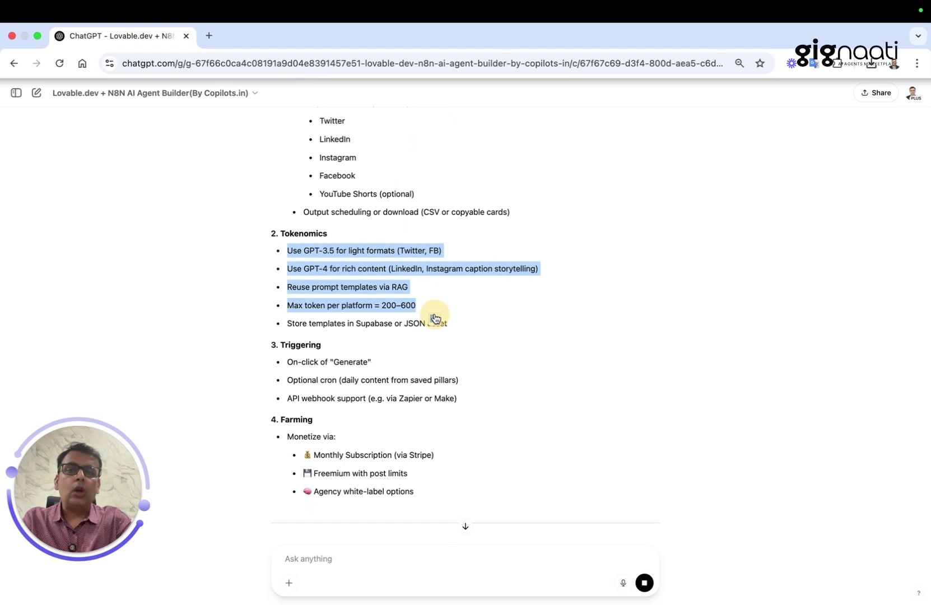
{"action": "left_click", "coordinate": [507, 320]}
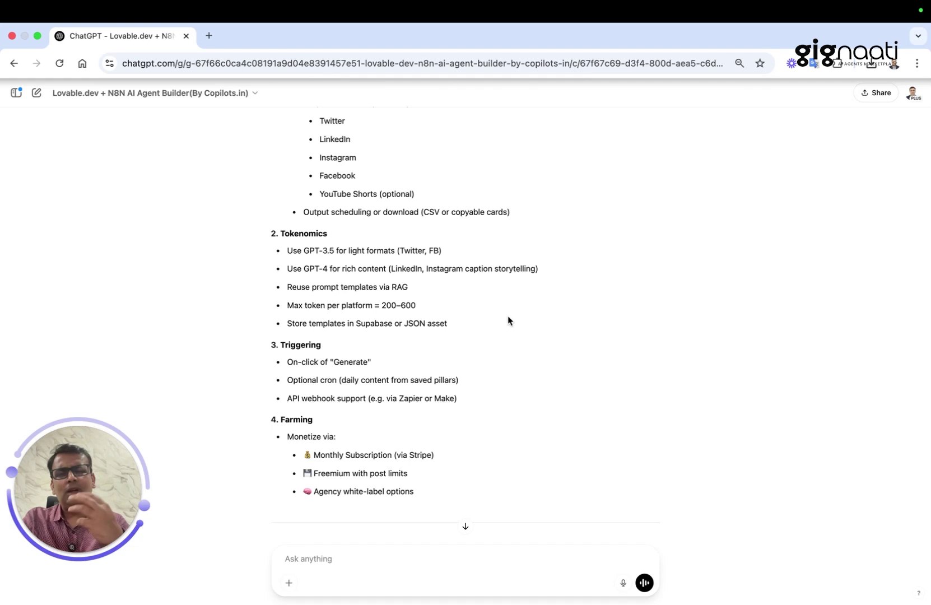
{"action": "scroll", "coordinate": [508, 321], "scroll_direction": "down", "scroll_amount": 2}
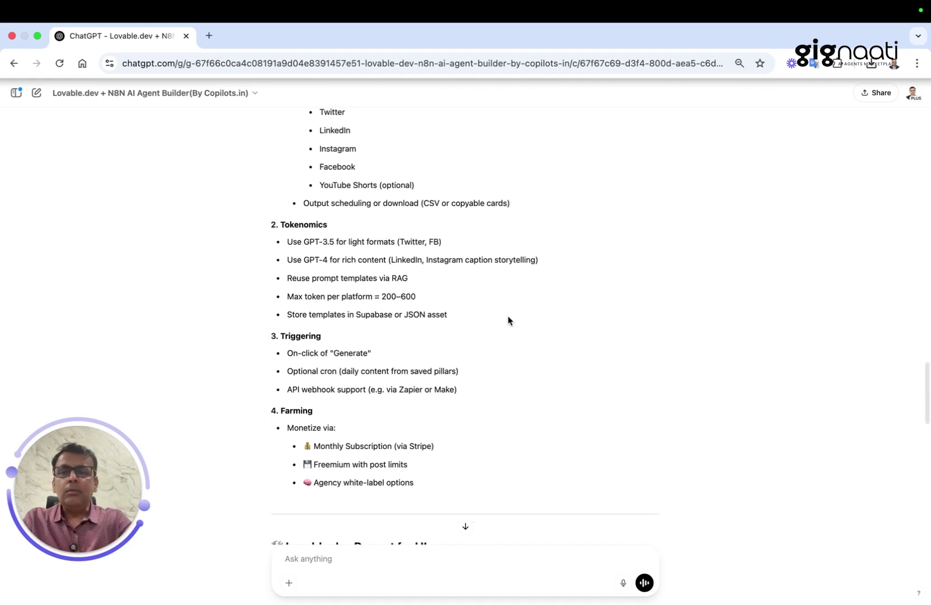
{"action": "left_click_drag", "start_coordinate": [289, 234], "coordinate": [457, 242]}
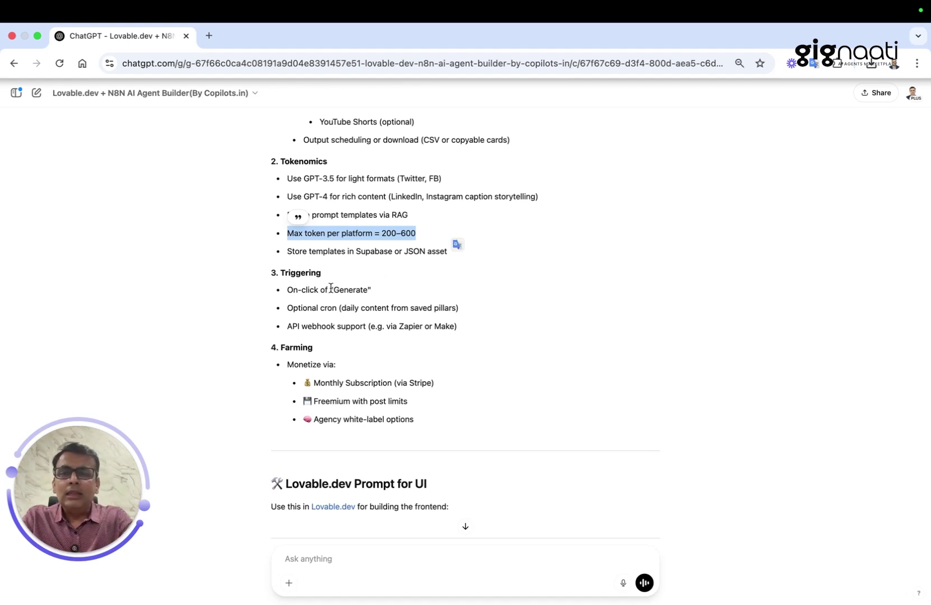
{"action": "left_click_drag", "start_coordinate": [333, 290], "coordinate": [458, 328]}
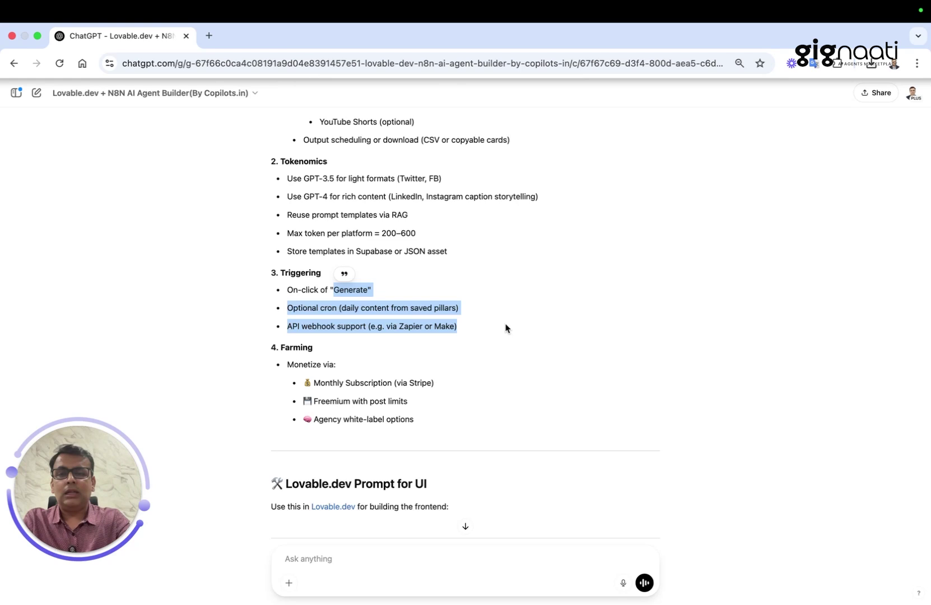
{"action": "scroll", "coordinate": [506, 328], "scroll_direction": "down", "scroll_amount": 3}
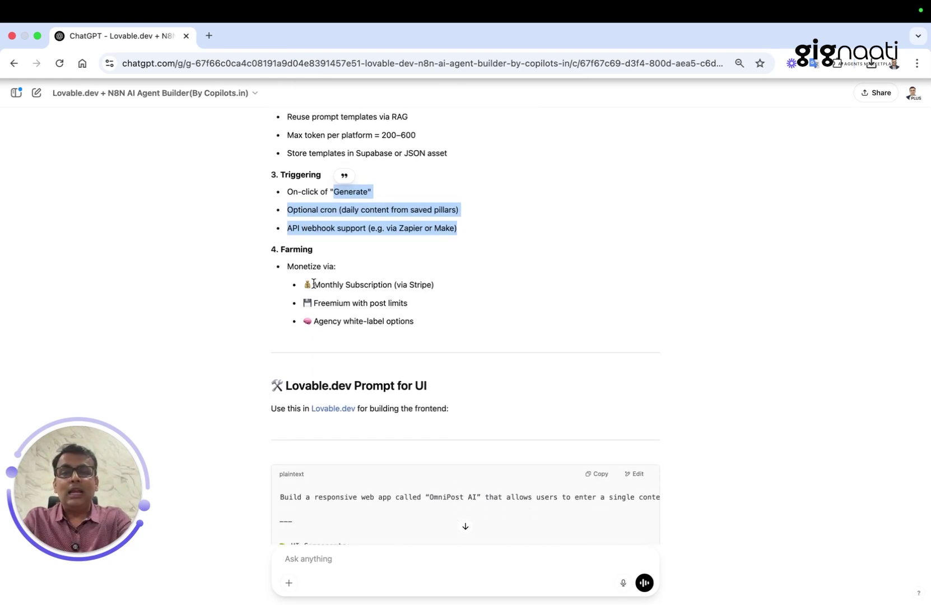
{"action": "left_click_drag", "start_coordinate": [320, 284], "coordinate": [448, 326]}
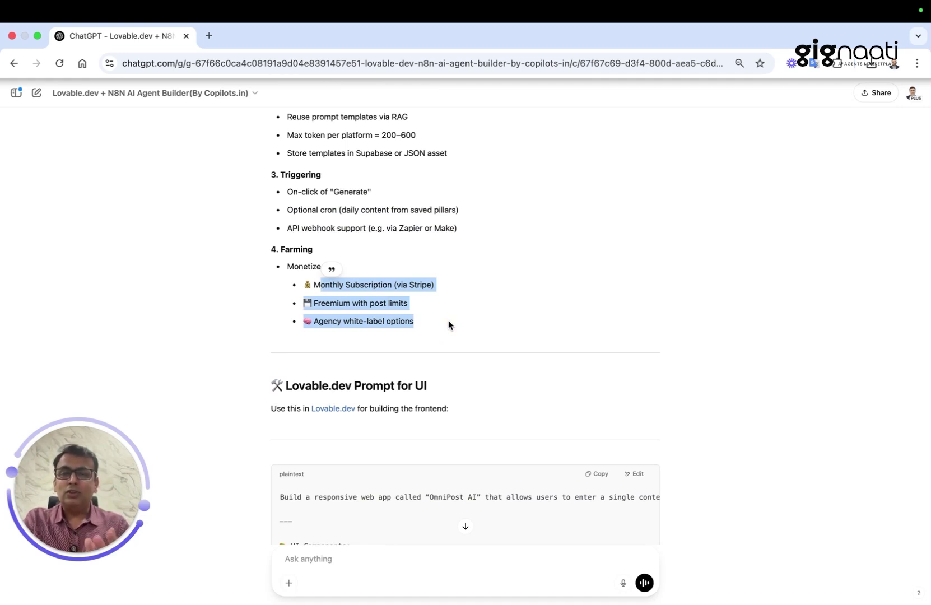
{"action": "scroll", "coordinate": [448, 325], "scroll_direction": "down", "scroll_amount": 2}
{"action": "scroll", "coordinate": [448, 325], "scroll_direction": "down", "scroll_amount": 1}
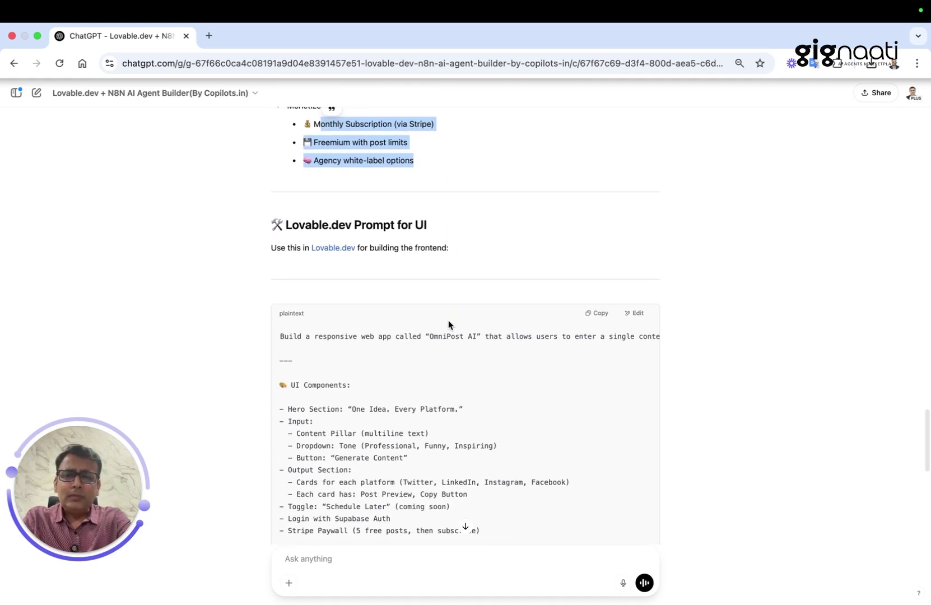
{"action": "scroll", "coordinate": [449, 325], "scroll_direction": "down", "scroll_amount": 2}
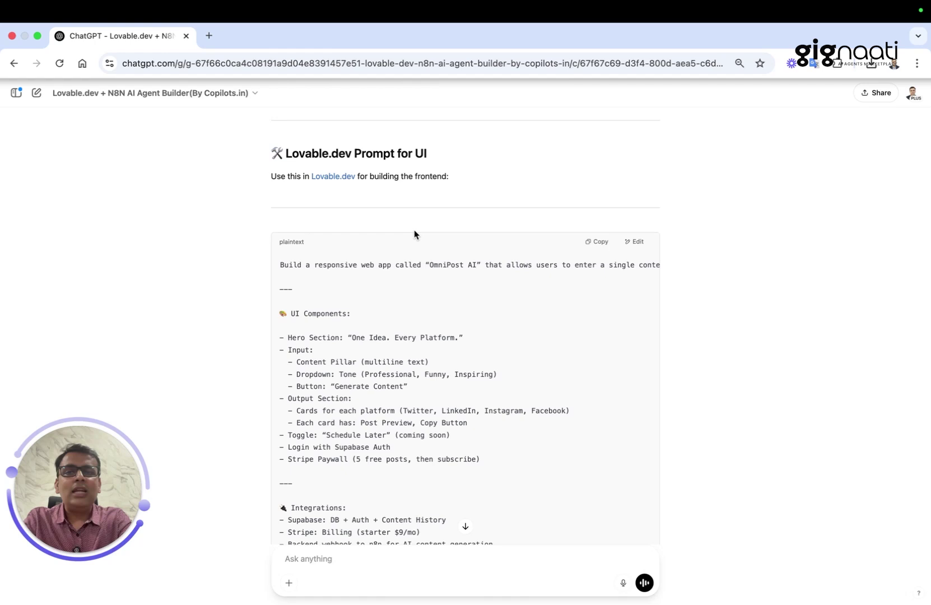
{"action": "scroll", "coordinate": [506, 329], "scroll_direction": "down", "scroll_amount": 1}
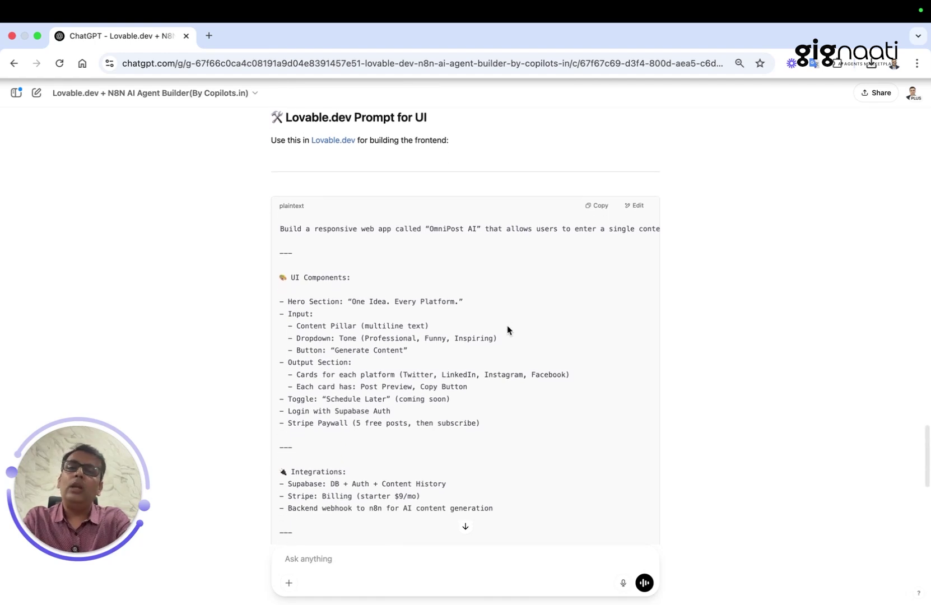
{"action": "scroll", "coordinate": [505, 325], "scroll_direction": "down", "scroll_amount": 1}
{"action": "scroll", "coordinate": [505, 327], "scroll_direction": "down", "scroll_amount": 2}
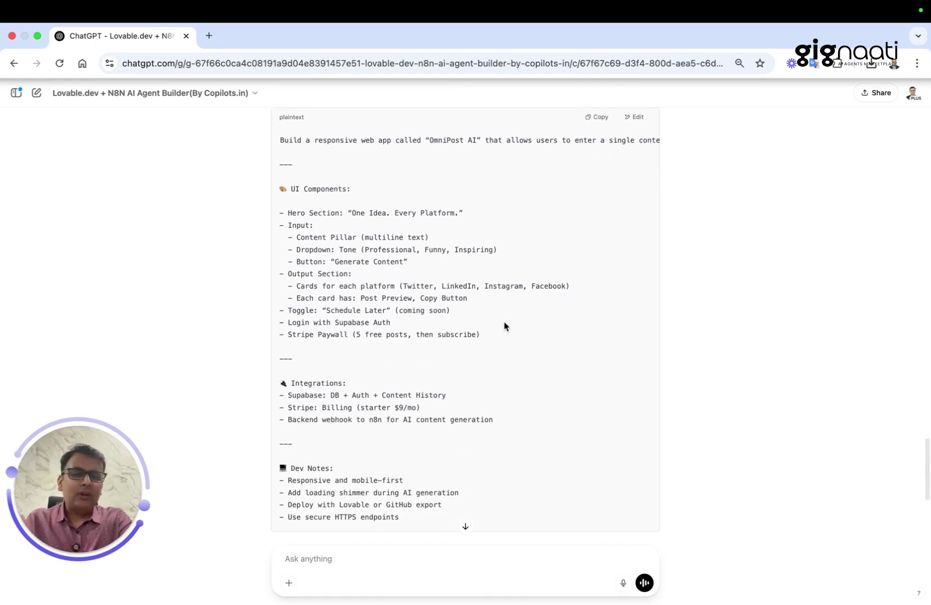
{"action": "scroll", "coordinate": [504, 326], "scroll_direction": "down", "scroll_amount": 1}
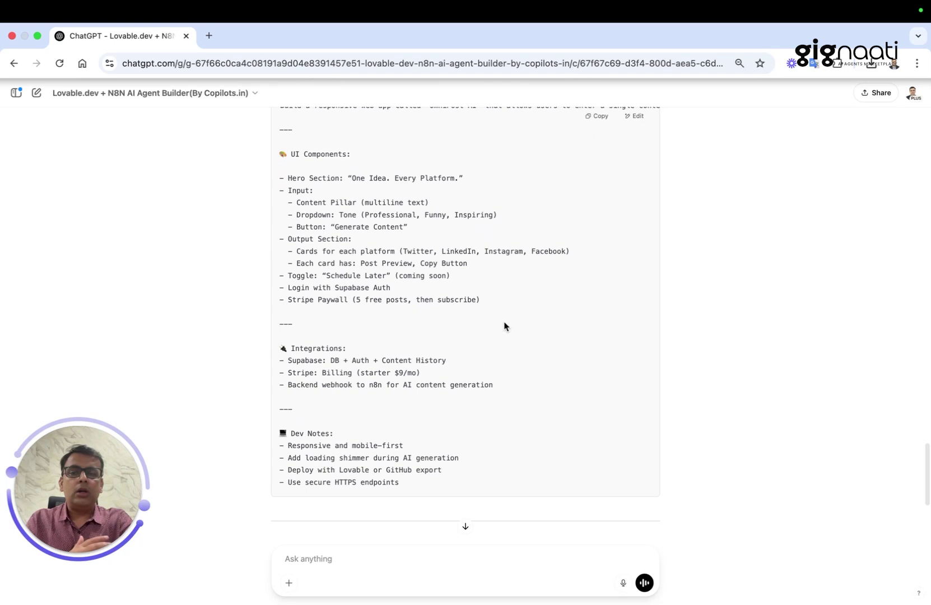
{"action": "scroll", "coordinate": [505, 326], "scroll_direction": "down", "scroll_amount": 1}
{"action": "scroll", "coordinate": [503, 325], "scroll_direction": "down", "scroll_amount": 1}
{"action": "scroll", "coordinate": [504, 326], "scroll_direction": "down", "scroll_amount": 2}
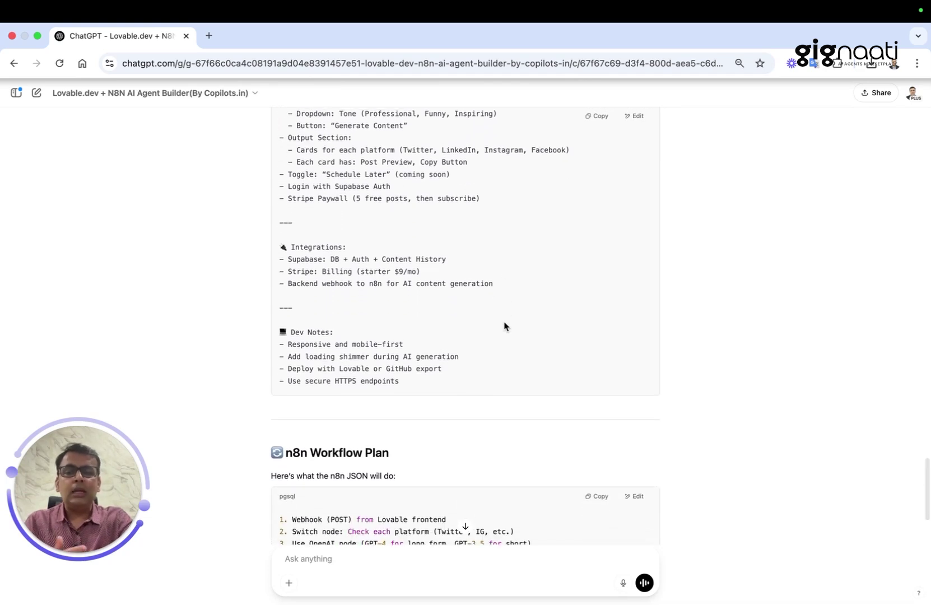
{"action": "scroll", "coordinate": [504, 326], "scroll_direction": "down", "scroll_amount": 3}
{"action": "scroll", "coordinate": [504, 326], "scroll_direction": "down", "scroll_amount": 2}
{"action": "scroll", "coordinate": [504, 326], "scroll_direction": "down", "scroll_amount": 1}
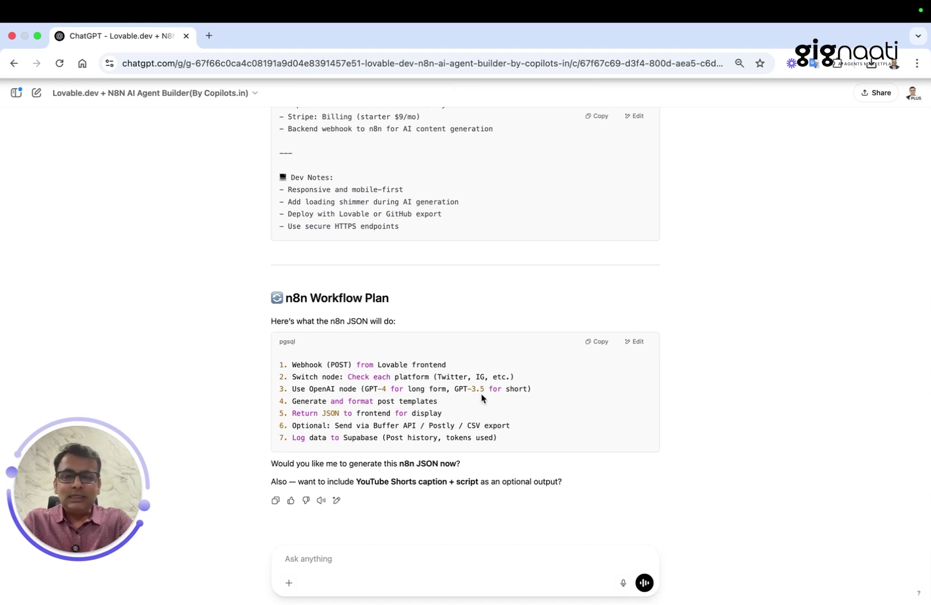
{"action": "scroll", "coordinate": [436, 354], "scroll_direction": "up", "scroll_amount": 3}
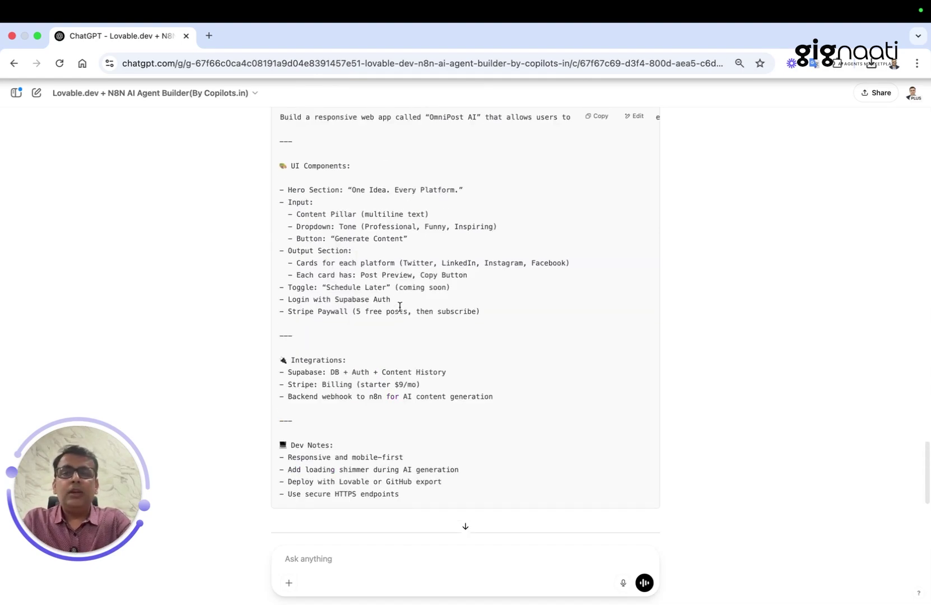
{"action": "scroll", "coordinate": [381, 299], "scroll_direction": "up", "scroll_amount": 4}
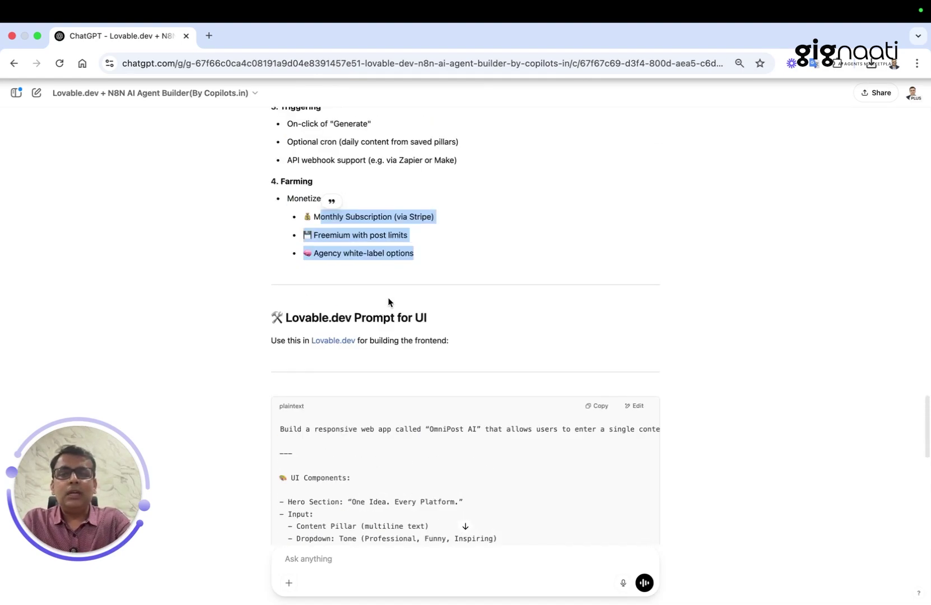
Copy the OmniPost AI UI prompt and open lovable.dev in a new tab.
{"action": "left_click", "coordinate": [592, 406]}
{"action": "left_click", "coordinate": [210, 35]}
{"action": "type", "text": "l"}
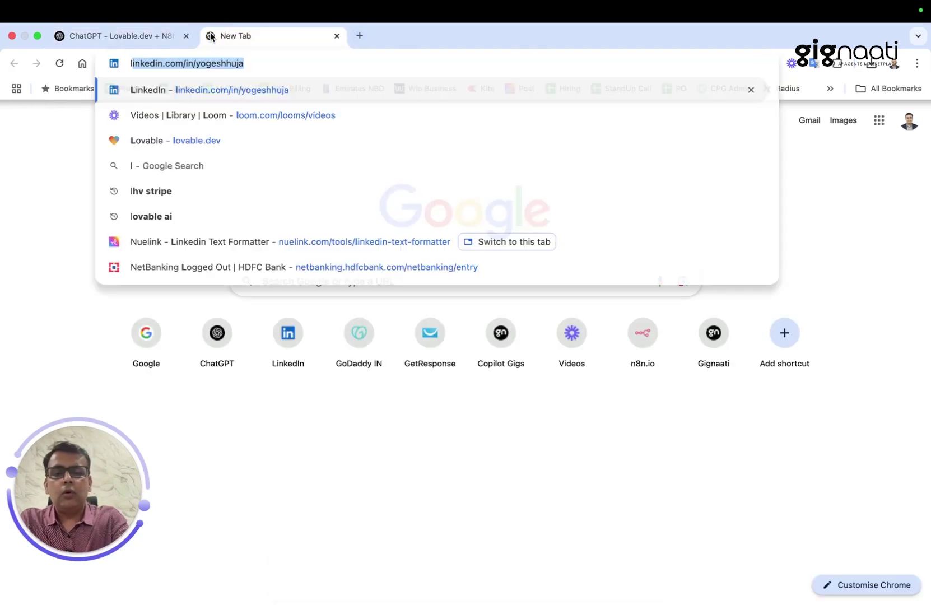
{"action": "type", "text": "ova"}
{"action": "key", "text": "Return"}
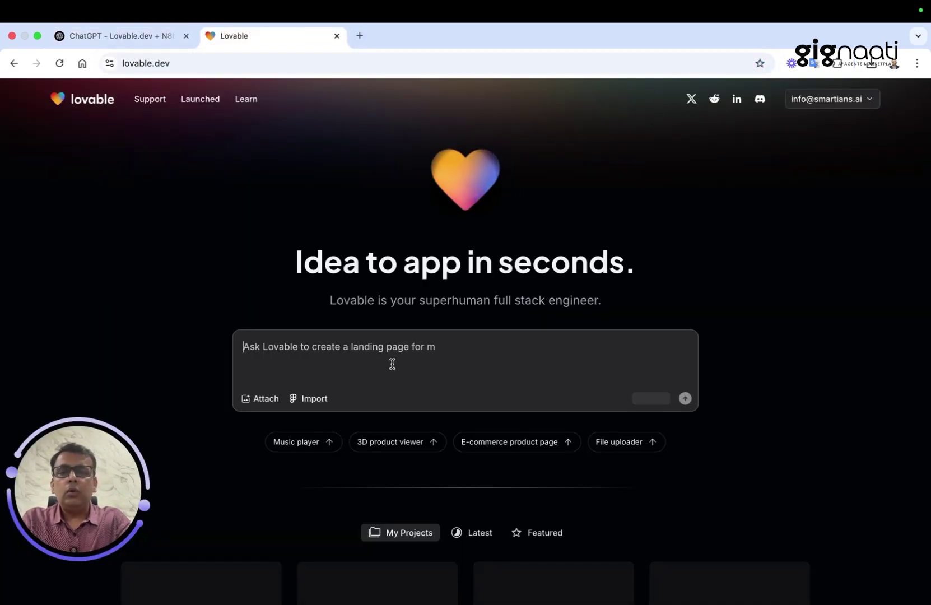
Paste the prompt to create the post-spark-omni-flow project and dismiss the error.
{"action": "left_click", "coordinate": [395, 355]}
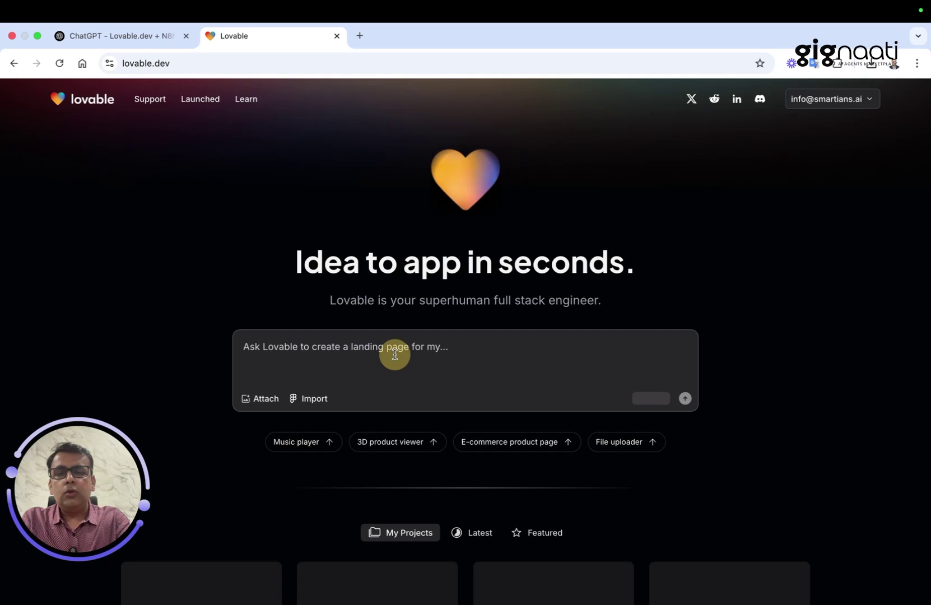
{"action": "key", "text": "ctrl+v"}
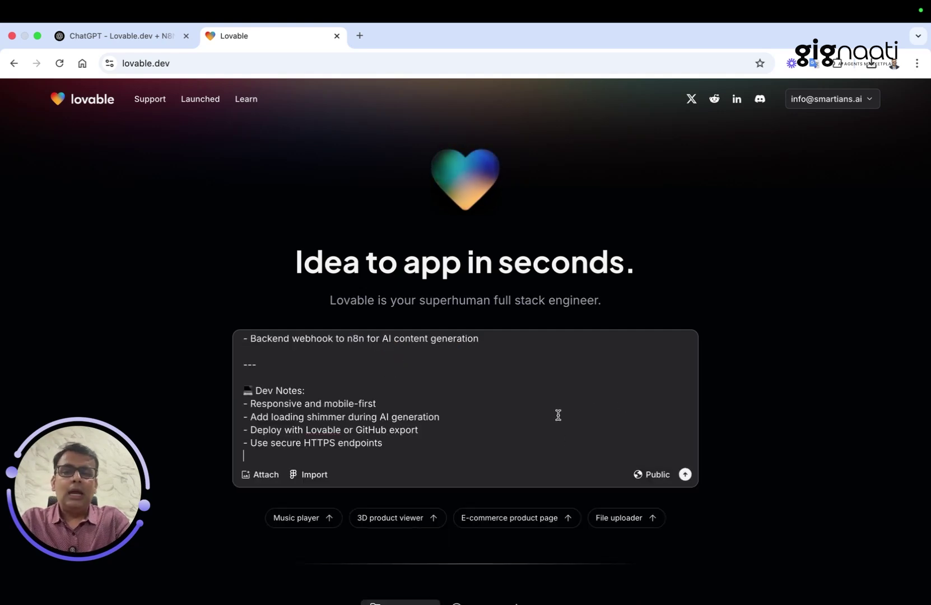
{"action": "left_click", "coordinate": [686, 475]}
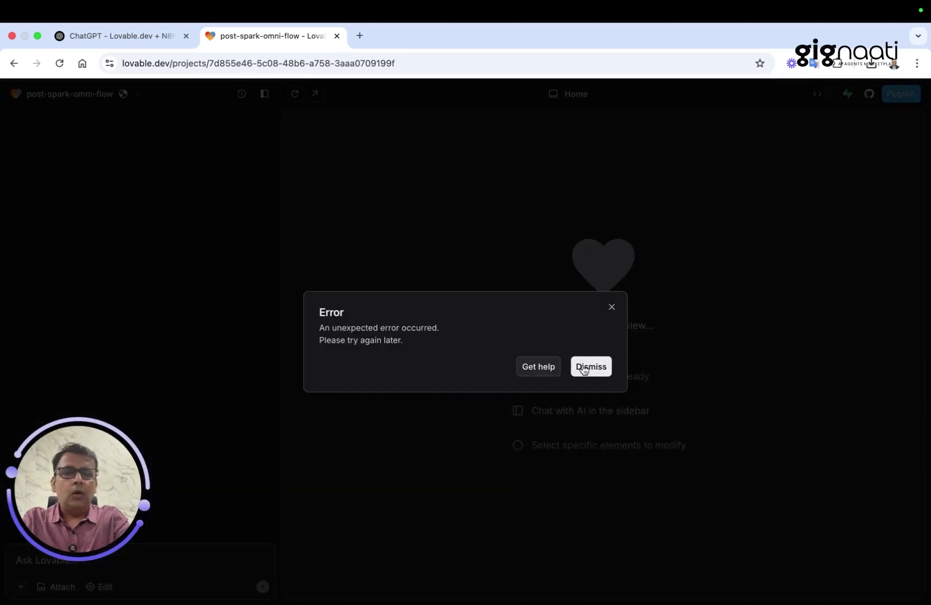
{"action": "left_click", "coordinate": [583, 369]}
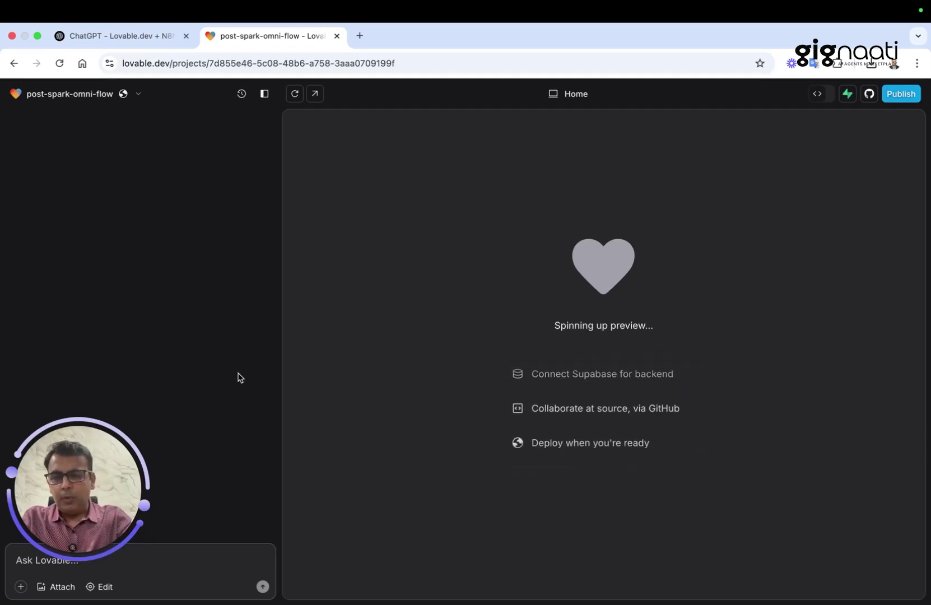
Walk through the n8n plan's webhook, Switch node, OpenAI and Supabase logging steps.
{"action": "left_click", "coordinate": [135, 36]}
{"action": "scroll", "coordinate": [459, 339], "scroll_direction": "down", "scroll_amount": 5}
{"action": "scroll", "coordinate": [460, 336], "scroll_direction": "down", "scroll_amount": 5}
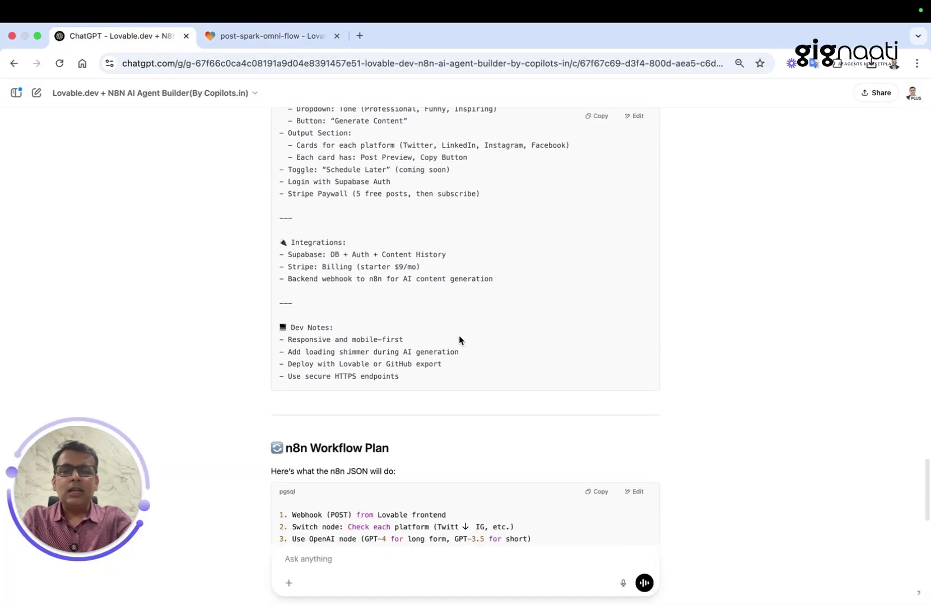
{"action": "scroll", "coordinate": [436, 343], "scroll_direction": "down", "scroll_amount": 3}
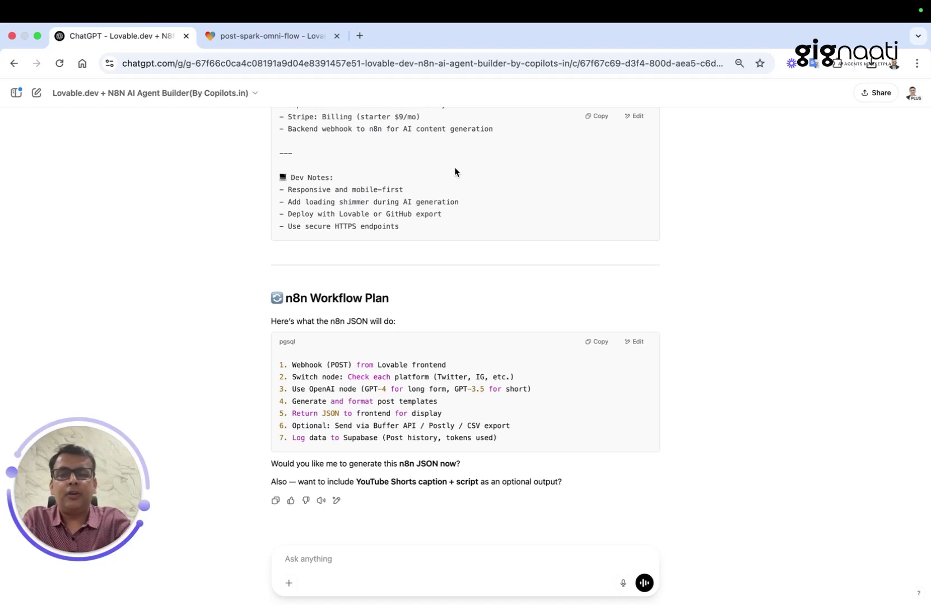
{"action": "left_click_drag", "start_coordinate": [289, 362], "coordinate": [489, 370]}
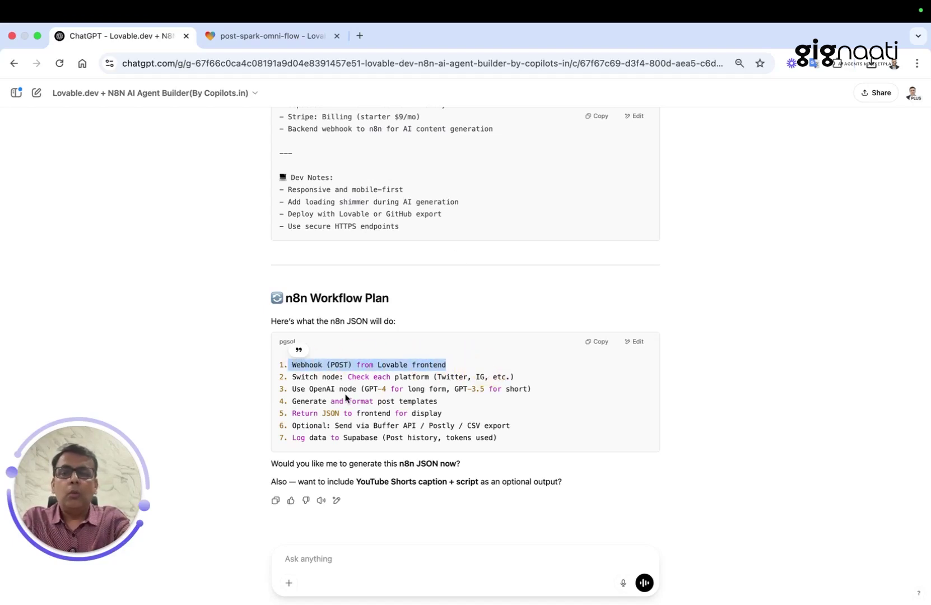
{"action": "left_click_drag", "start_coordinate": [292, 378], "coordinate": [544, 384]}
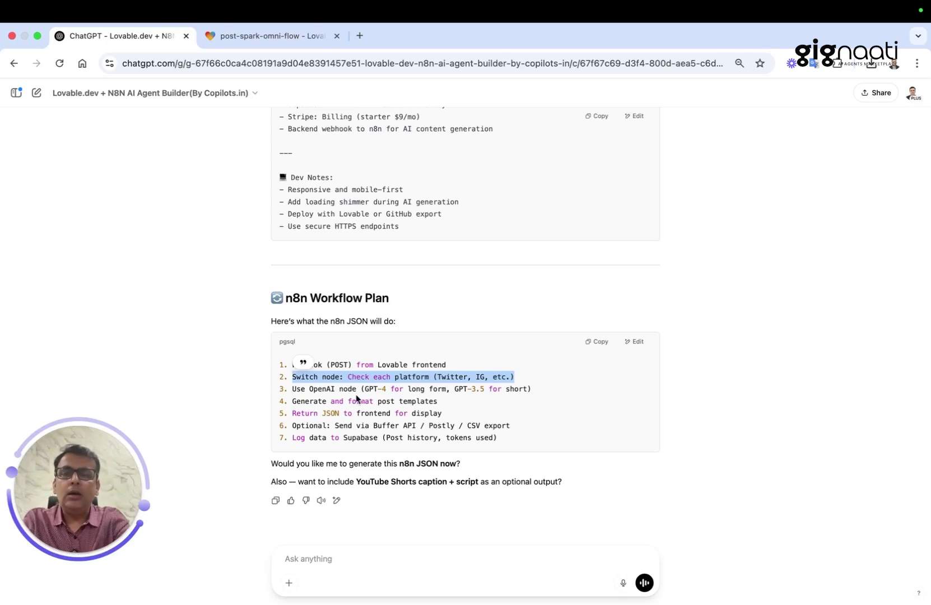
{"action": "left_click_drag", "start_coordinate": [325, 399], "coordinate": [516, 400]}
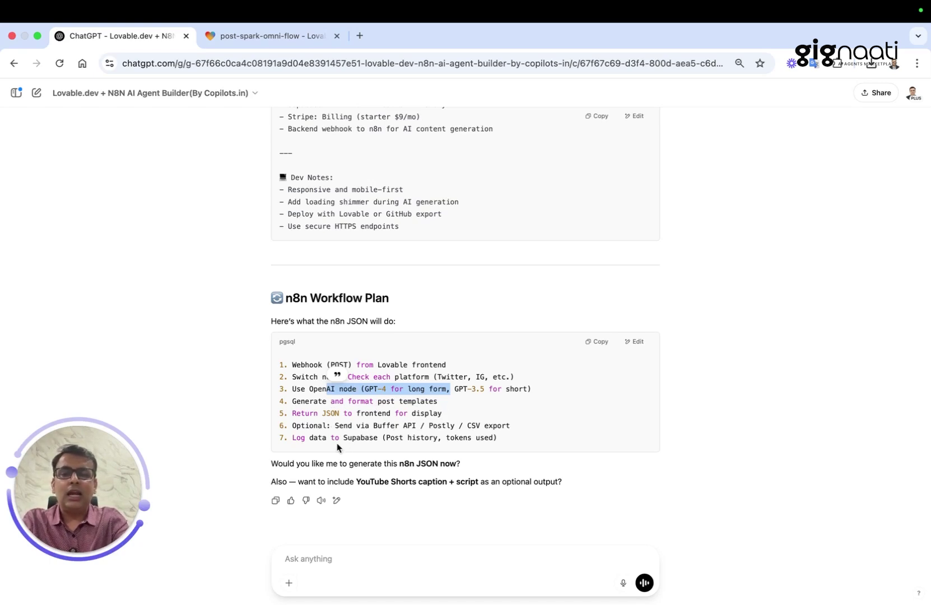
{"action": "left_click_drag", "start_coordinate": [311, 438], "coordinate": [514, 443]}
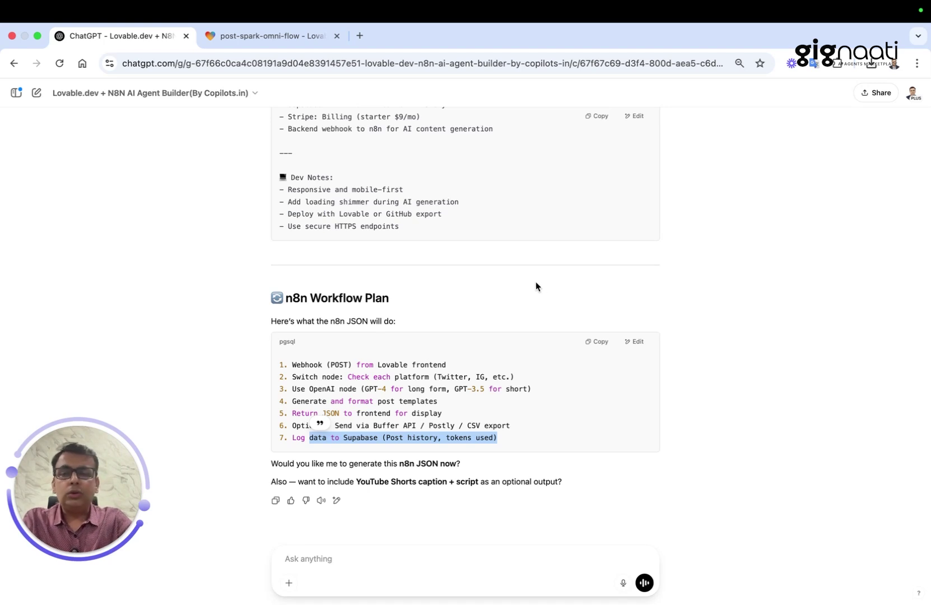
Paste and send the OmniPost AI prompt in post-spark-omni-flow, then return to ChatGPT.
{"action": "left_click", "coordinate": [270, 36]}
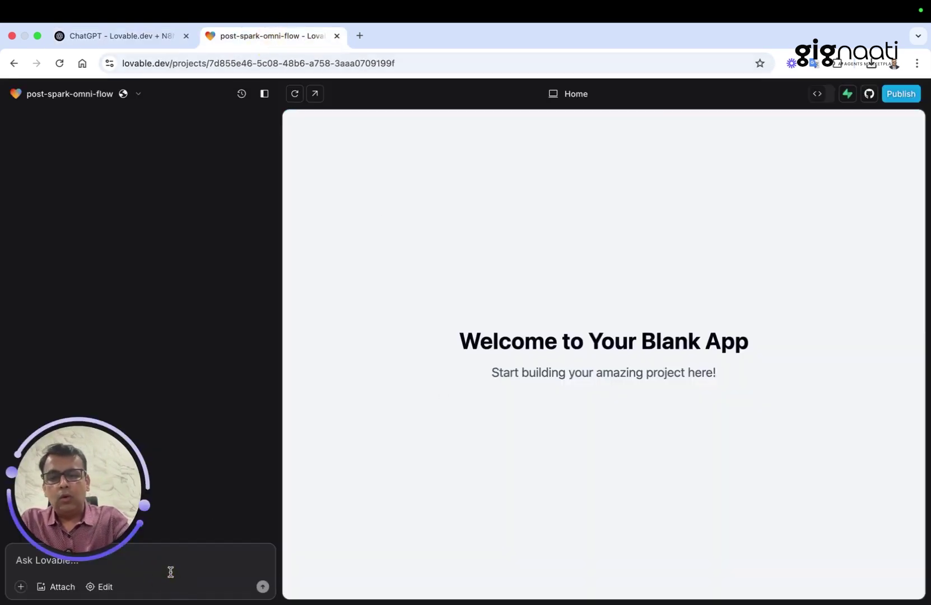
{"action": "key", "text": "super+v"}
{"action": "key", "text": "Return"}
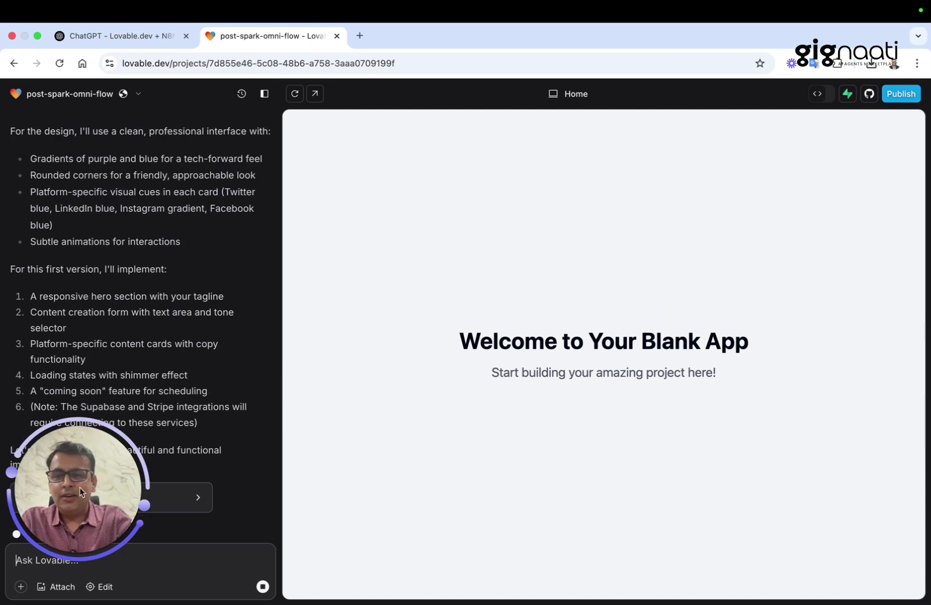
{"action": "mouse_move", "coordinate": [80, 487]}
{"action": "left_mouse_down"}
{"action": "mouse_move", "coordinate": [271, 490]}
{"action": "mouse_move", "coordinate": [114, 484]}
{"action": "left_mouse_up"}
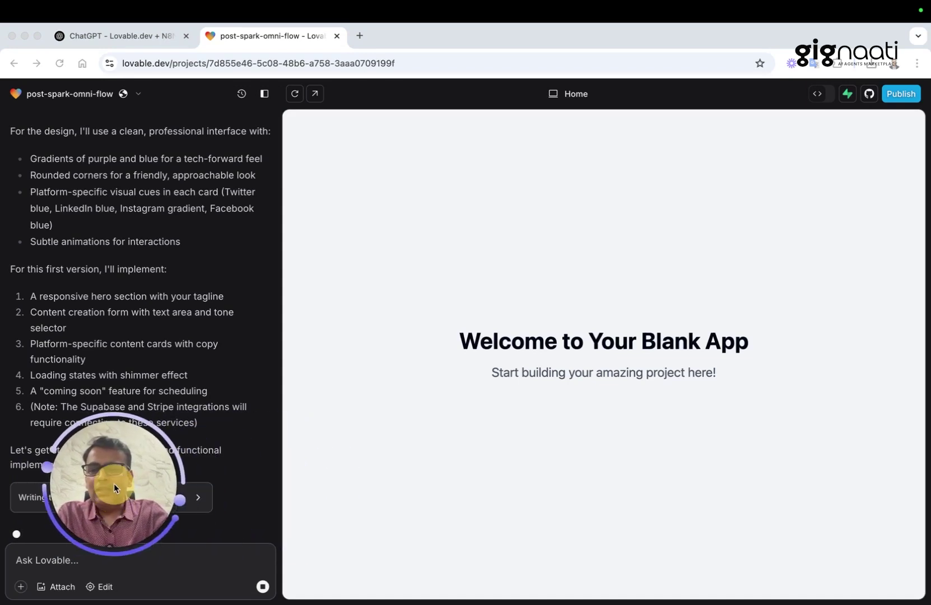
{"action": "left_click", "coordinate": [144, 36]}
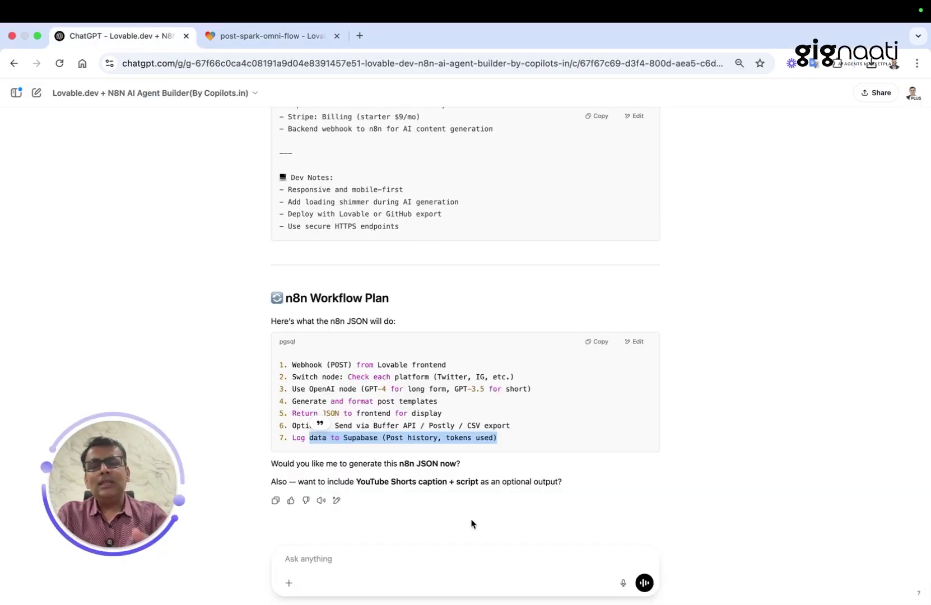
Send 'i need step by step guidance to do above steps' to the GPT.
{"action": "left_click", "coordinate": [409, 565]}
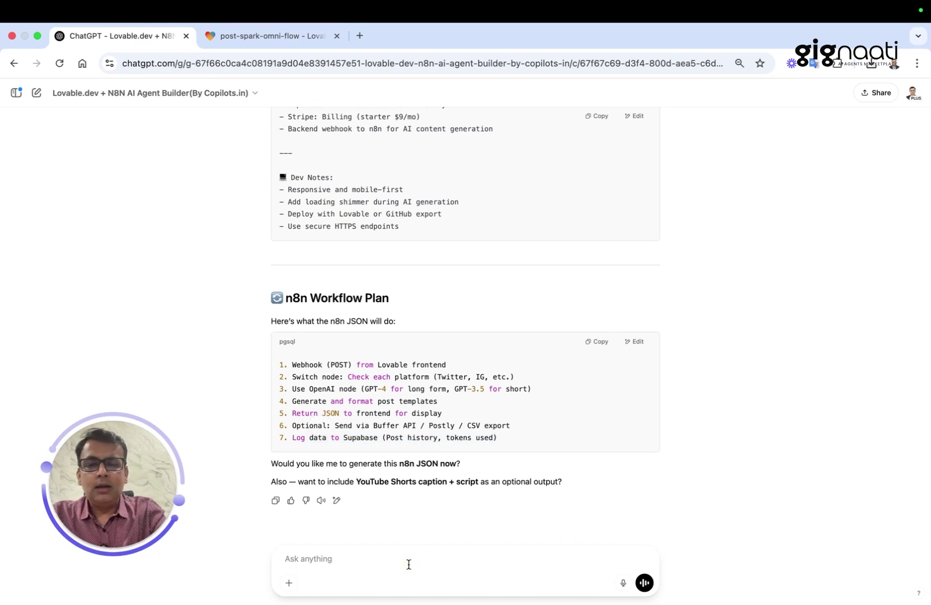
{"action": "left_click", "coordinate": [402, 564]}
{"action": "type", "text": "i nee"}
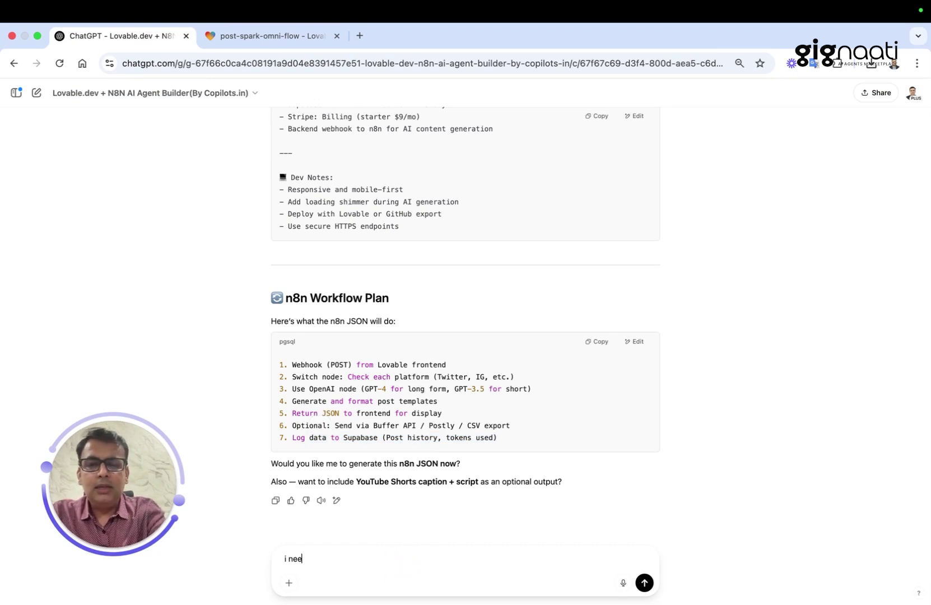
{"action": "type", "text": "d step by step "}
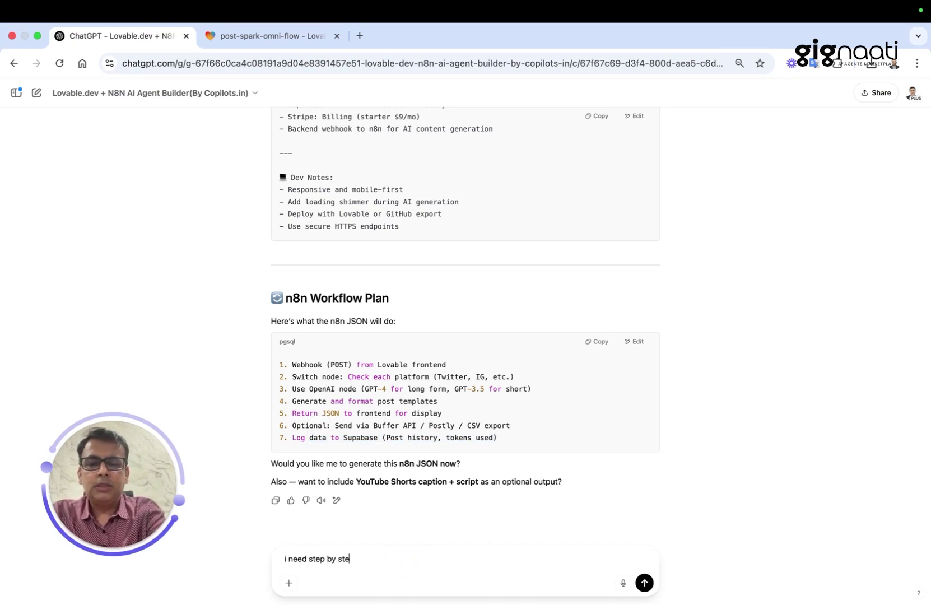
{"action": "type", "text": "guidanc"}
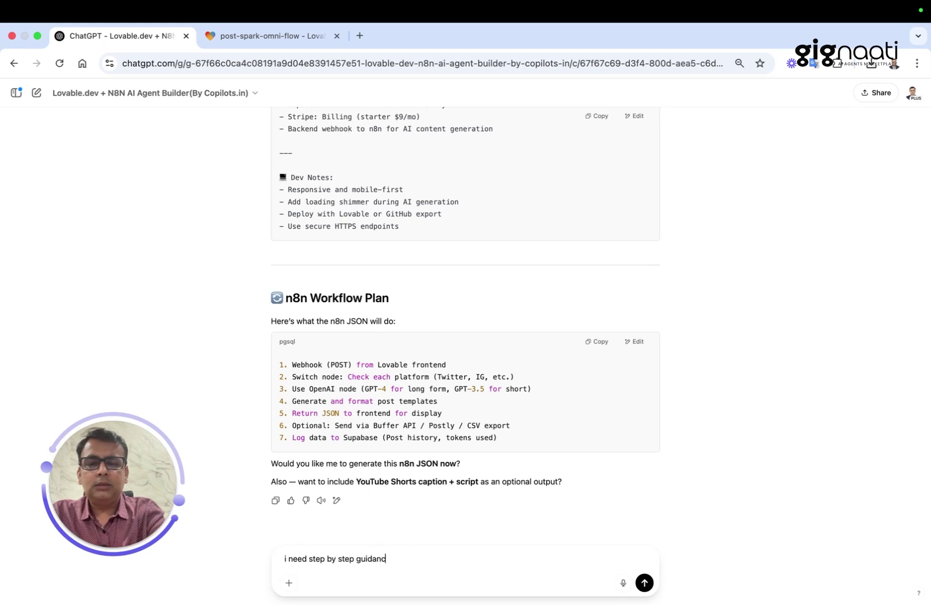
{"action": "type", "text": "e to do"}
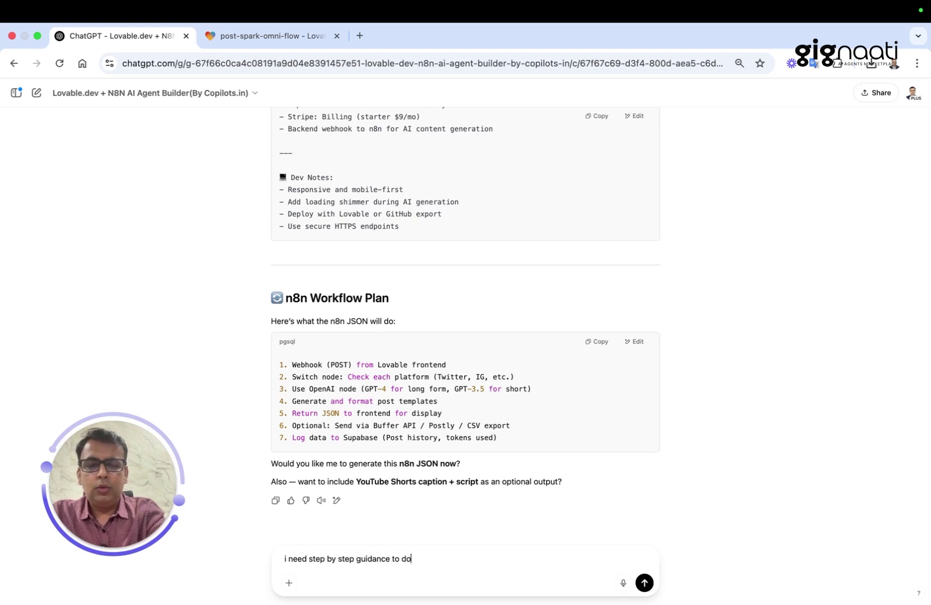
{"action": "type", "text": " above ste"}
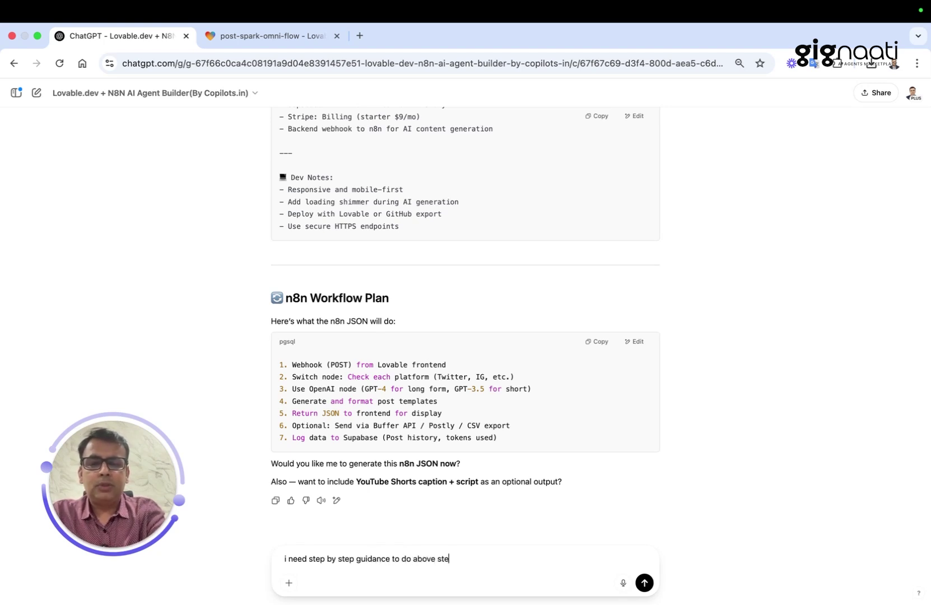
{"action": "type", "text": "ps"}
{"action": "key", "text": "Return"}
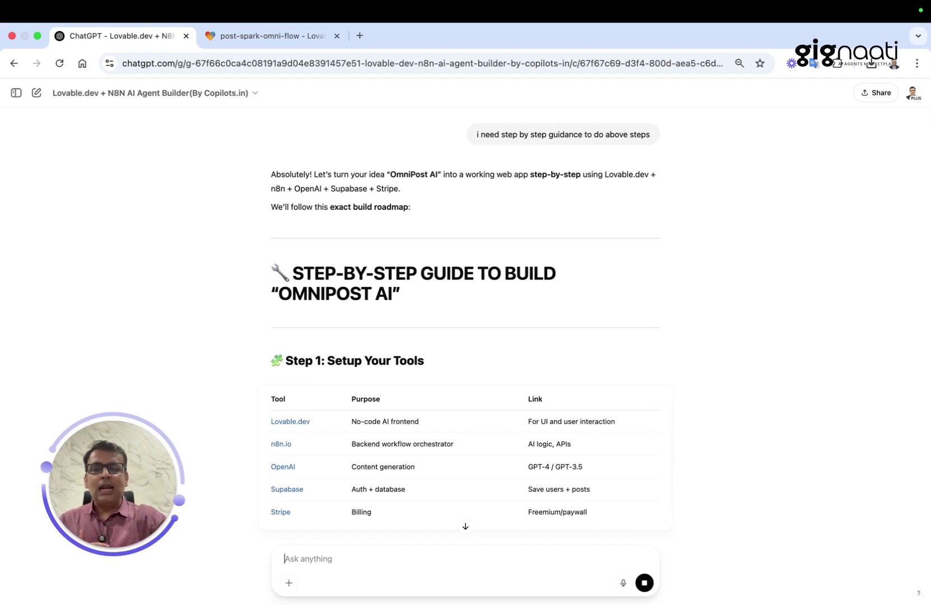
{"action": "scroll", "coordinate": [453, 472], "scroll_direction": "down", "scroll_amount": 3}
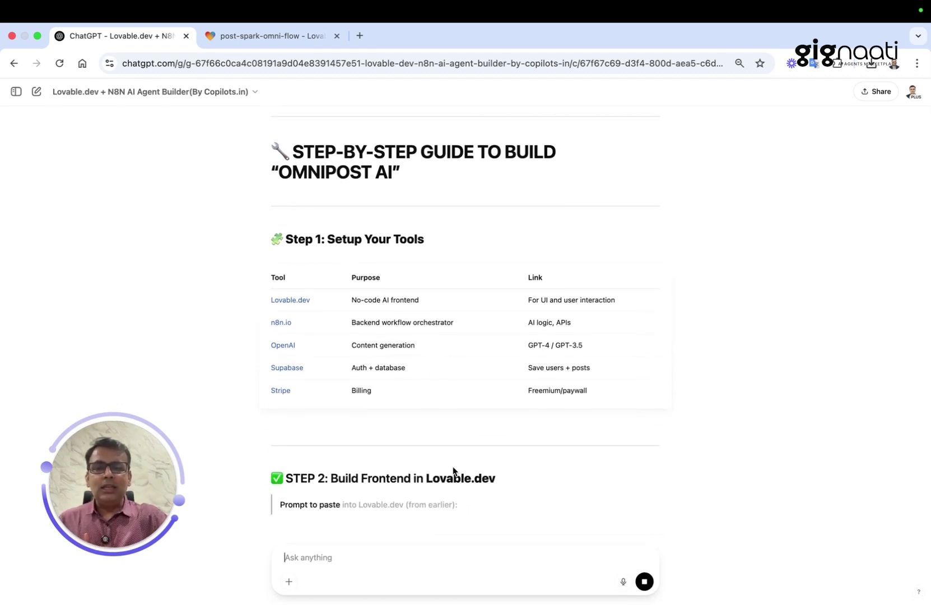
{"action": "scroll", "coordinate": [452, 470], "scroll_direction": "down", "scroll_amount": 2}
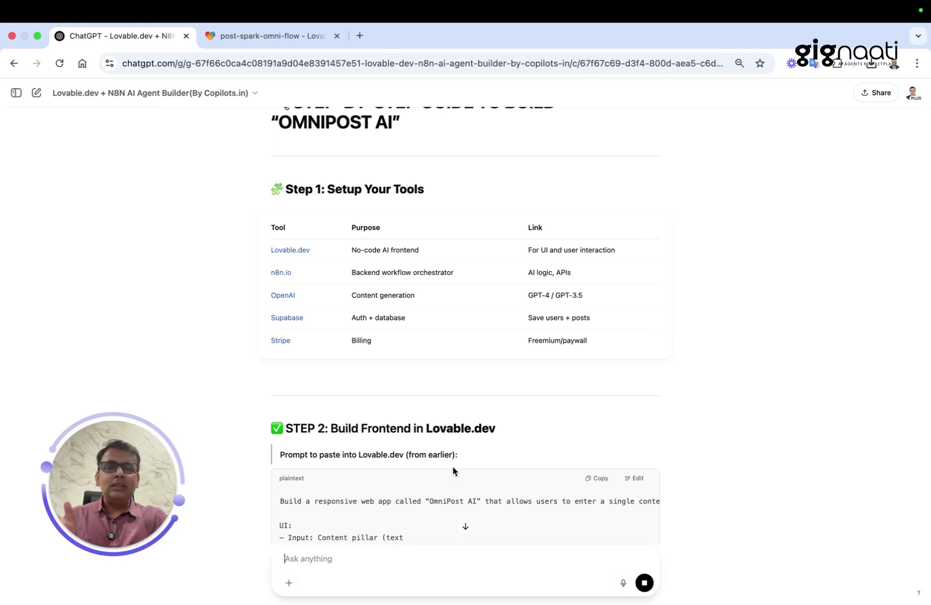
{"action": "scroll", "coordinate": [453, 471], "scroll_direction": "down", "scroll_amount": 2}
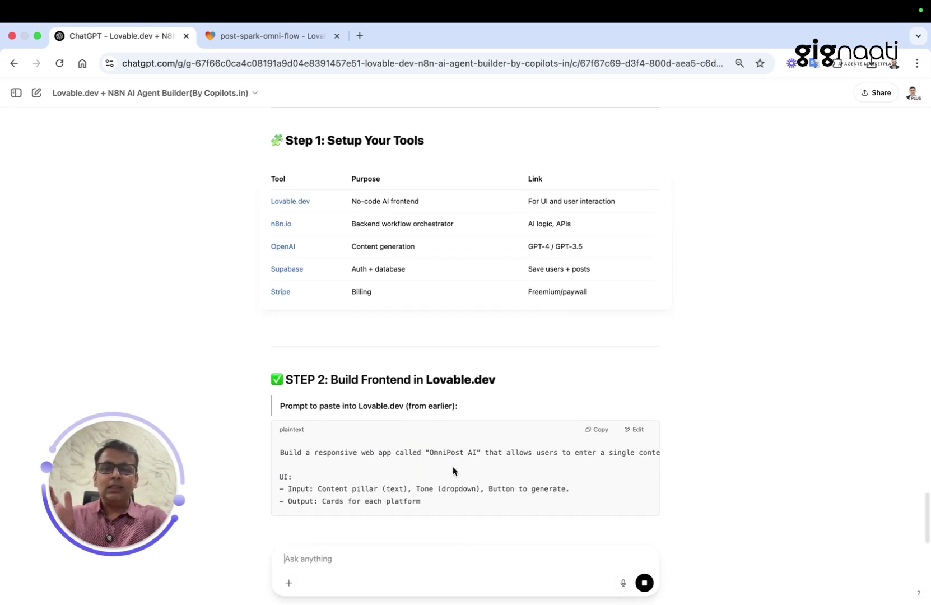
{"action": "scroll", "coordinate": [452, 469], "scroll_direction": "down", "scroll_amount": 2}
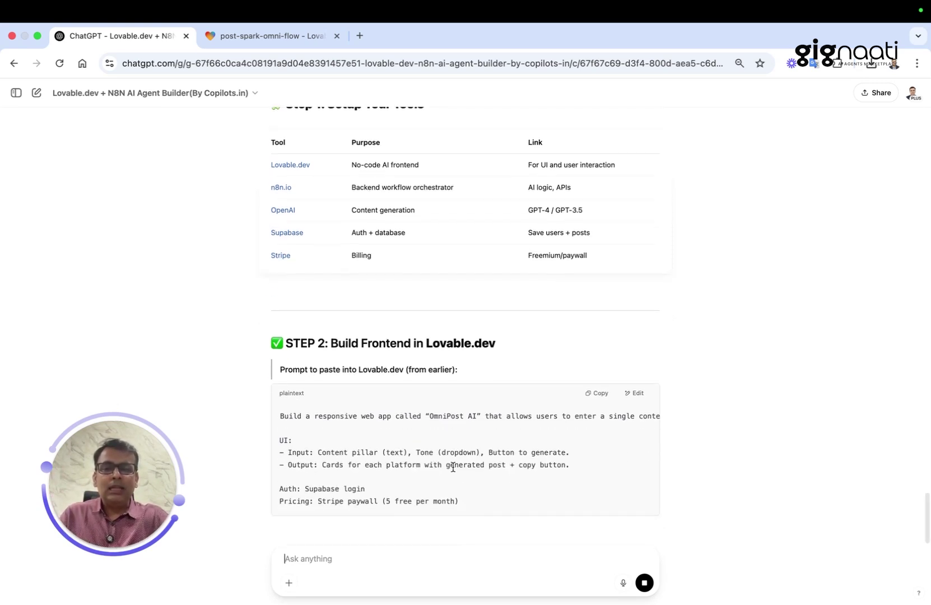
{"action": "scroll", "coordinate": [452, 468], "scroll_direction": "down", "scroll_amount": 1}
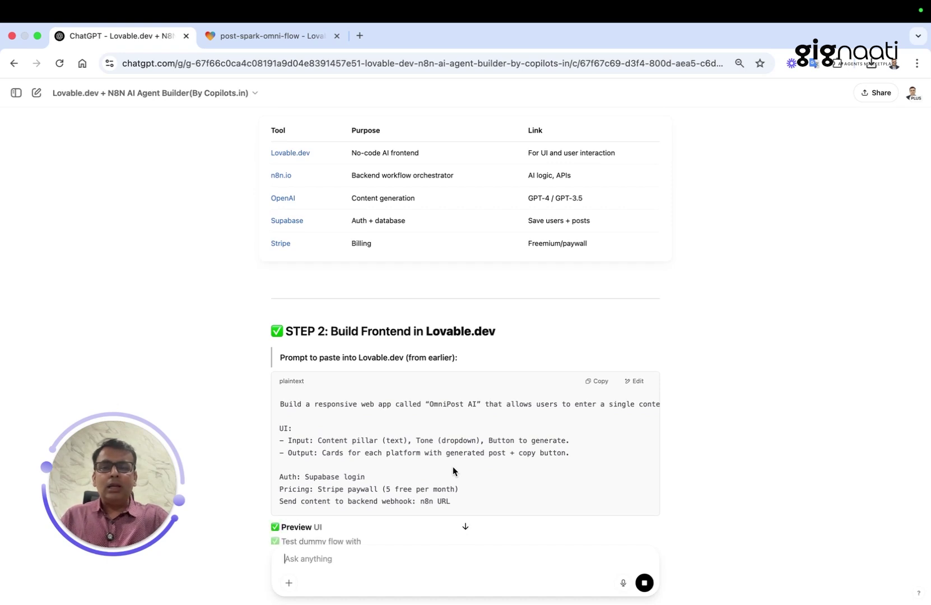
{"action": "scroll", "coordinate": [509, 405], "scroll_direction": "down", "scroll_amount": 1}
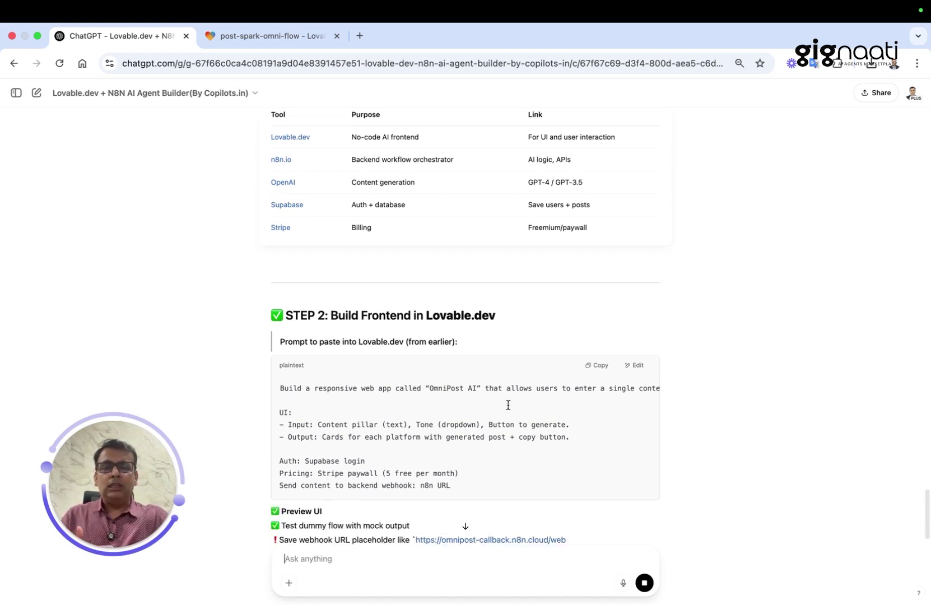
{"action": "scroll", "coordinate": [508, 408], "scroll_direction": "down", "scroll_amount": 2}
{"action": "scroll", "coordinate": [507, 410], "scroll_direction": "down", "scroll_amount": 1}
{"action": "scroll", "coordinate": [513, 399], "scroll_direction": "down", "scroll_amount": 1}
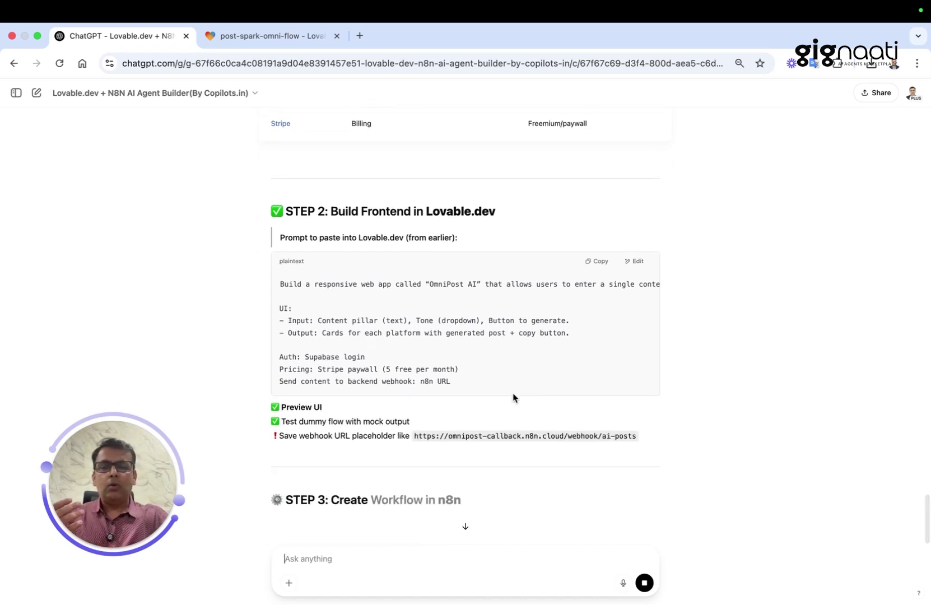
{"action": "scroll", "coordinate": [513, 398], "scroll_direction": "down", "scroll_amount": 1}
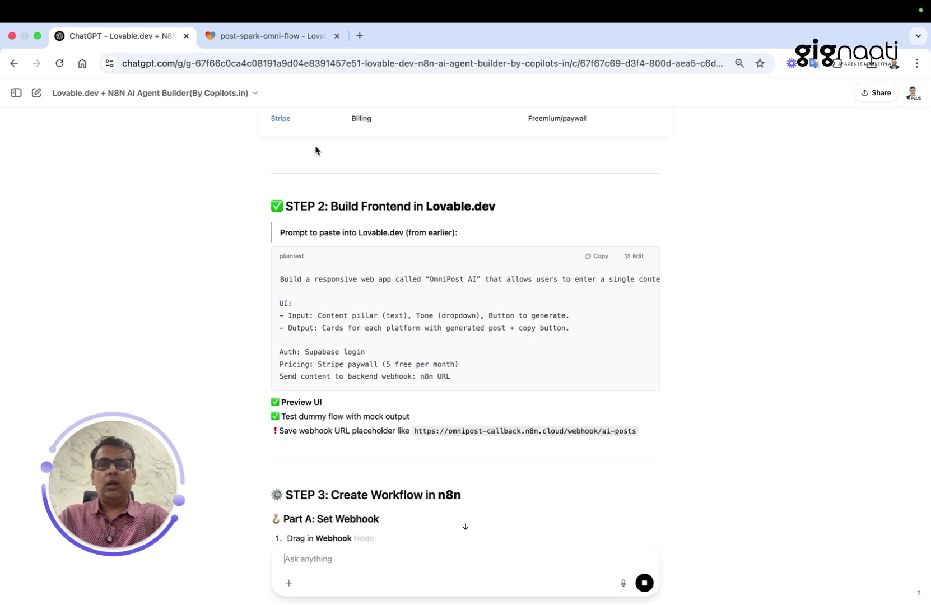
Switch to the post-spark-omni-flow Lovable project once the guide reaches Step 3.
{"action": "left_click", "coordinate": [273, 36]}
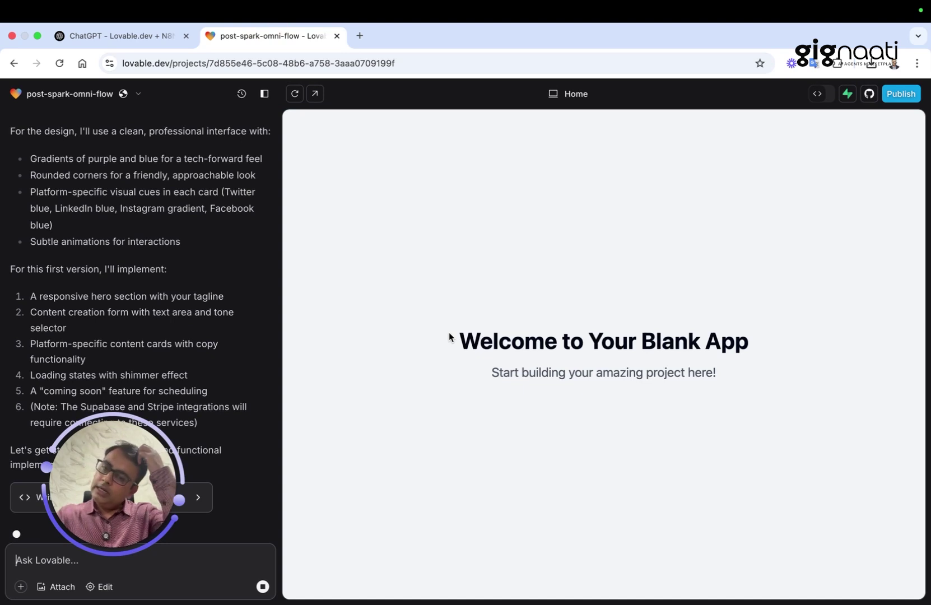
Check Lovable's platform cards progress, then switch back to the ChatGPT build guide.
{"action": "mouse_move", "coordinate": [103, 504]}
{"action": "left_mouse_down"}
{"action": "mouse_move", "coordinate": [384, 471]}
{"action": "mouse_move", "coordinate": [129, 505]}
{"action": "left_mouse_up"}
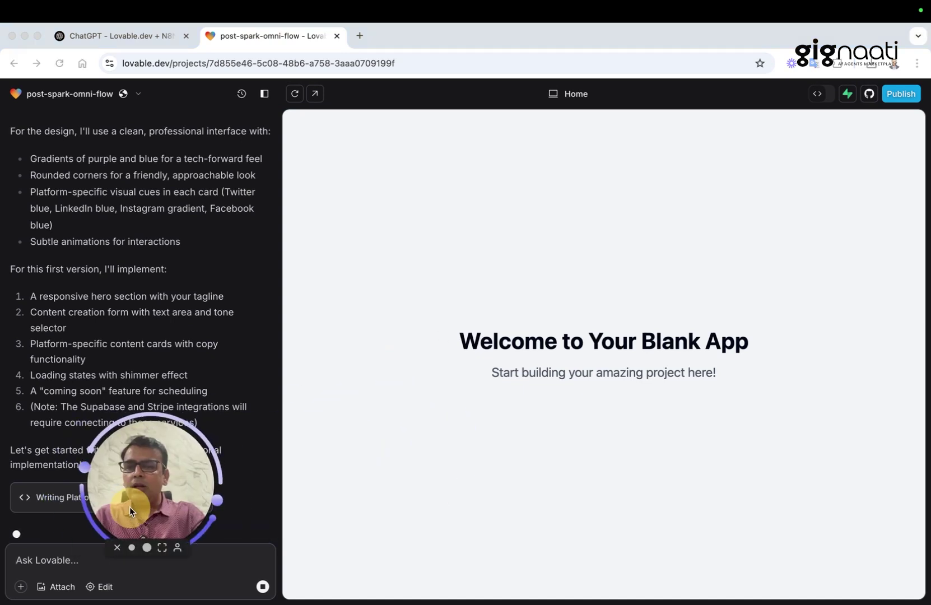
{"action": "left_click", "coordinate": [128, 33]}
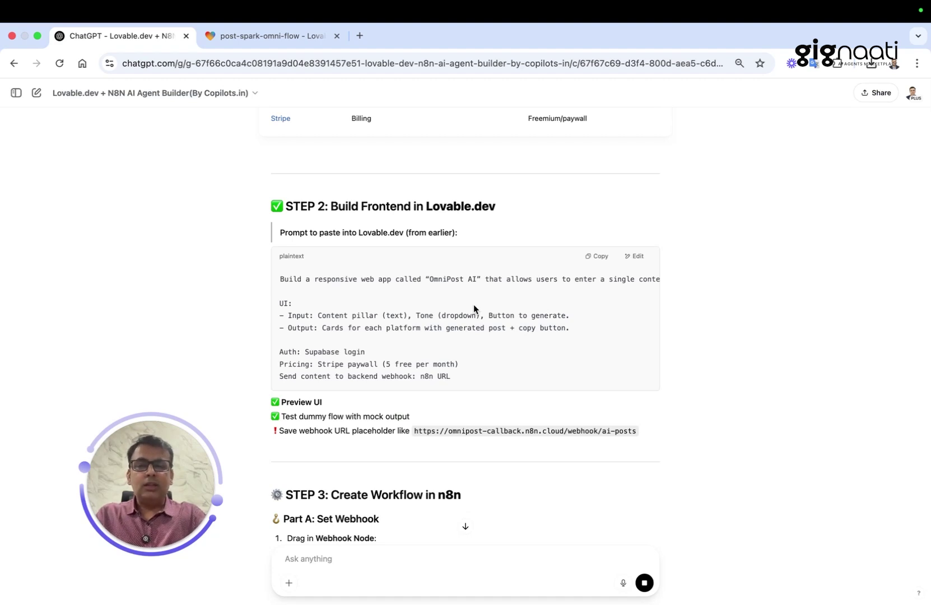
{"action": "scroll", "coordinate": [474, 309], "scroll_direction": "down", "scroll_amount": 3}
{"action": "scroll", "coordinate": [473, 309], "scroll_direction": "down", "scroll_amount": 1}
{"action": "scroll", "coordinate": [474, 309], "scroll_direction": "down", "scroll_amount": 1}
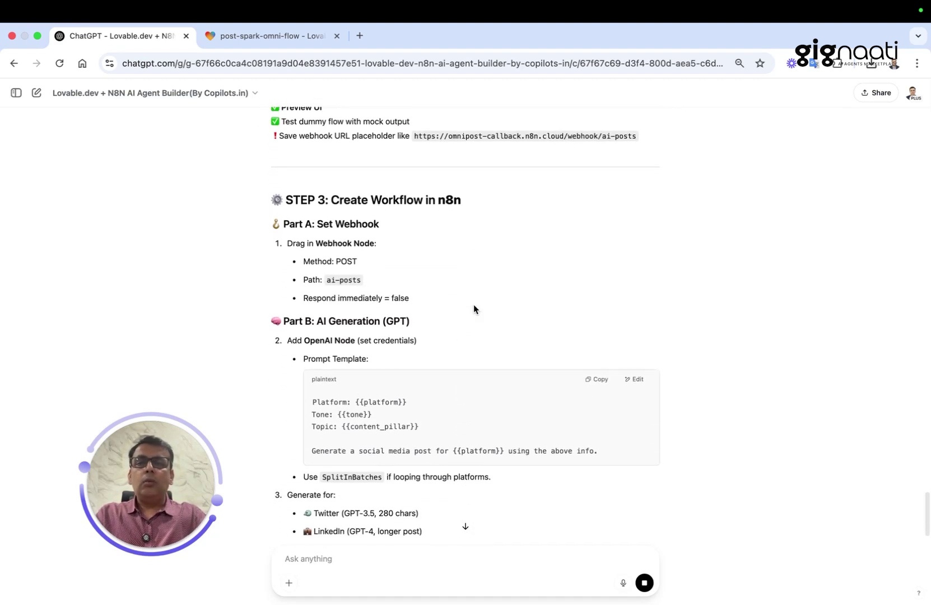
{"action": "scroll", "coordinate": [474, 309], "scroll_direction": "down", "scroll_amount": 1}
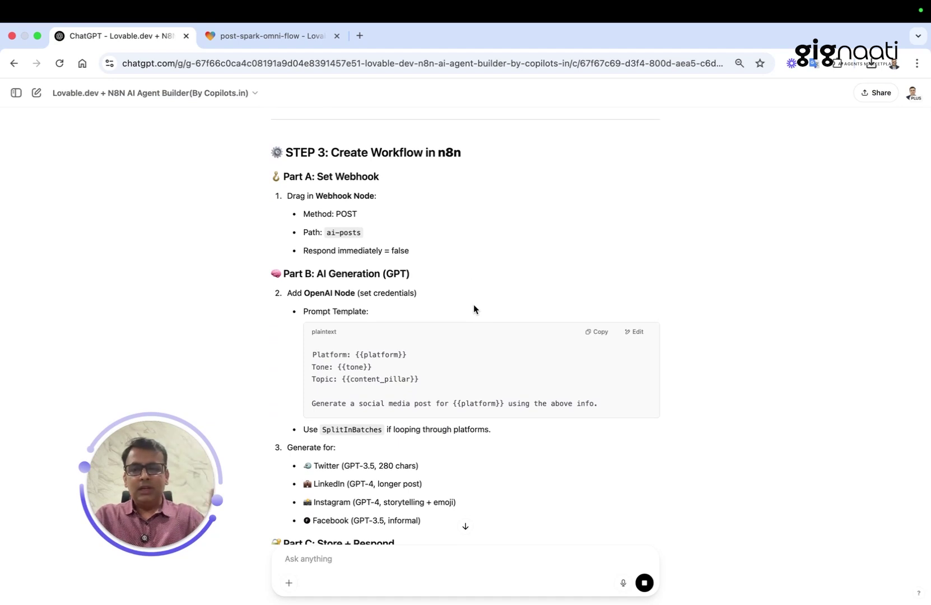
{"action": "scroll", "coordinate": [473, 309], "scroll_direction": "down", "scroll_amount": 2}
{"action": "scroll", "coordinate": [474, 310], "scroll_direction": "down", "scroll_amount": 1}
{"action": "scroll", "coordinate": [474, 310], "scroll_direction": "down", "scroll_amount": 1}
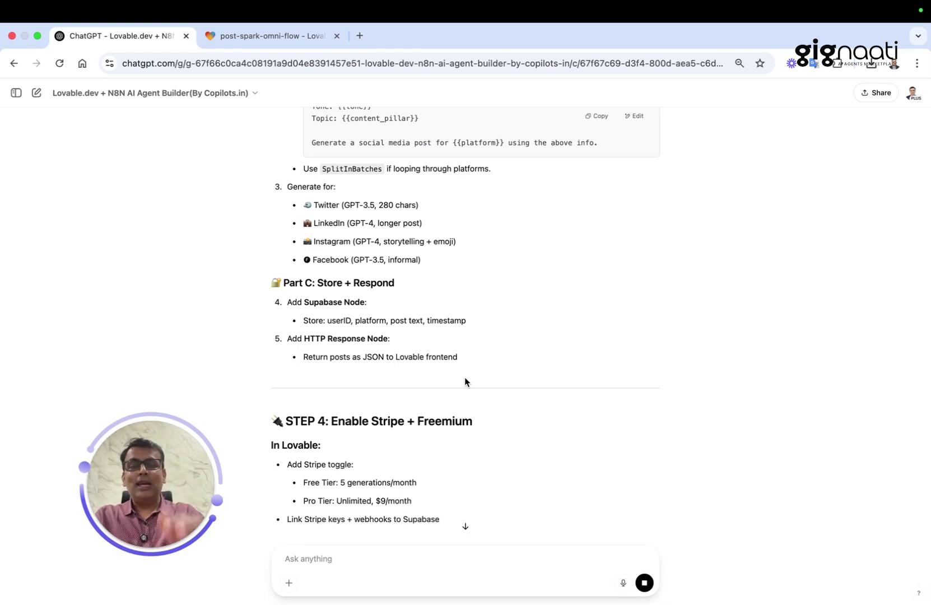
Review the build guide's closing sections on Stripe + Freemium and Buffer/Zapier auto-posting.
{"action": "left_click_drag", "start_coordinate": [332, 420], "coordinate": [495, 425]}
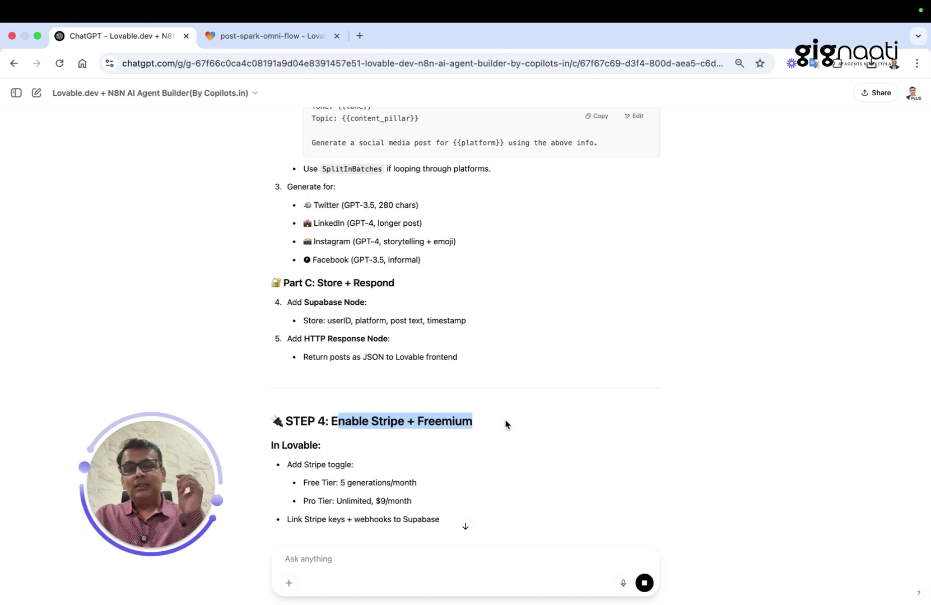
{"action": "scroll", "coordinate": [505, 424], "scroll_direction": "down", "scroll_amount": 3}
{"action": "scroll", "coordinate": [506, 424], "scroll_direction": "down", "scroll_amount": 1}
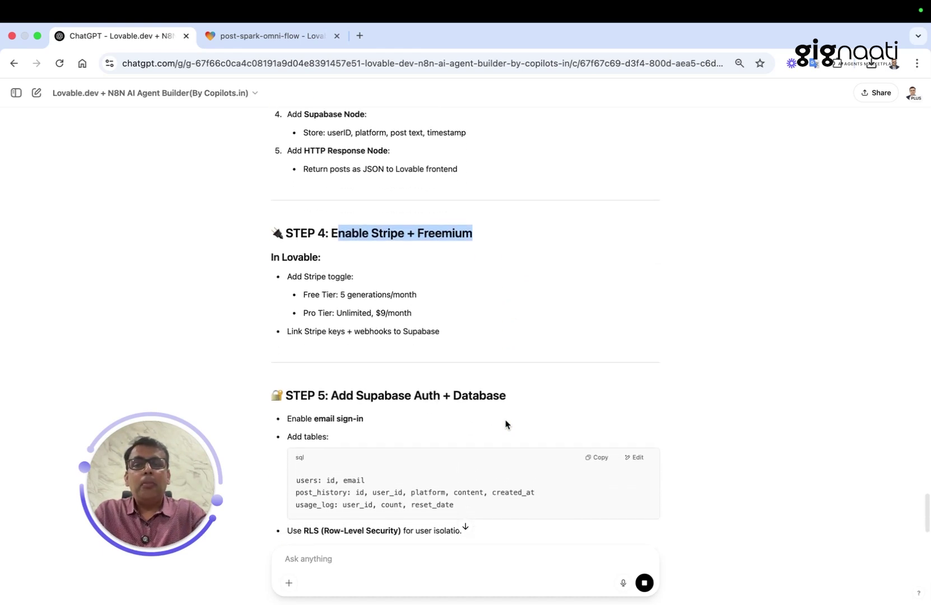
{"action": "scroll", "coordinate": [506, 425], "scroll_direction": "down", "scroll_amount": 2}
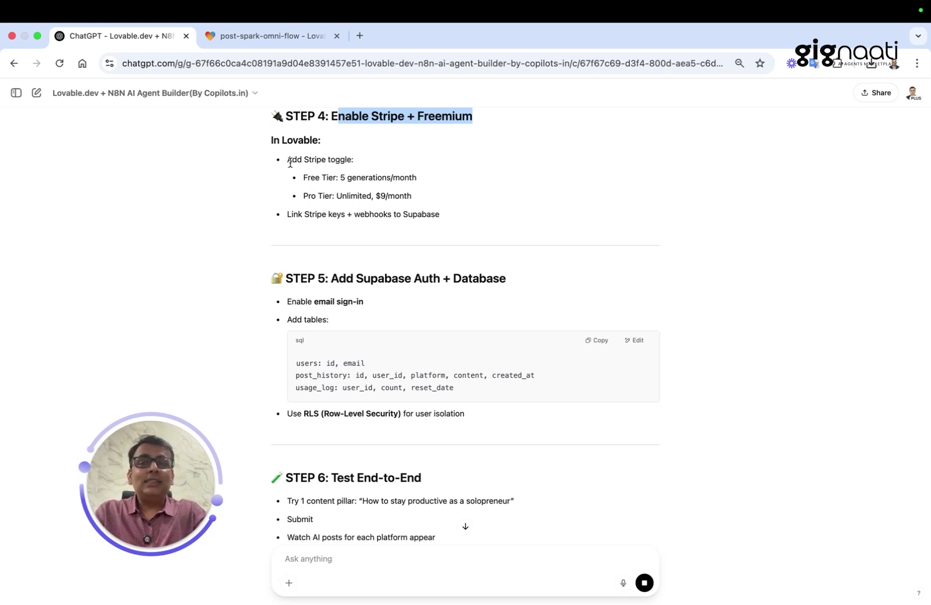
{"action": "left_click_drag", "start_coordinate": [290, 162], "coordinate": [515, 201]}
{"action": "left_click", "coordinate": [292, 170]}
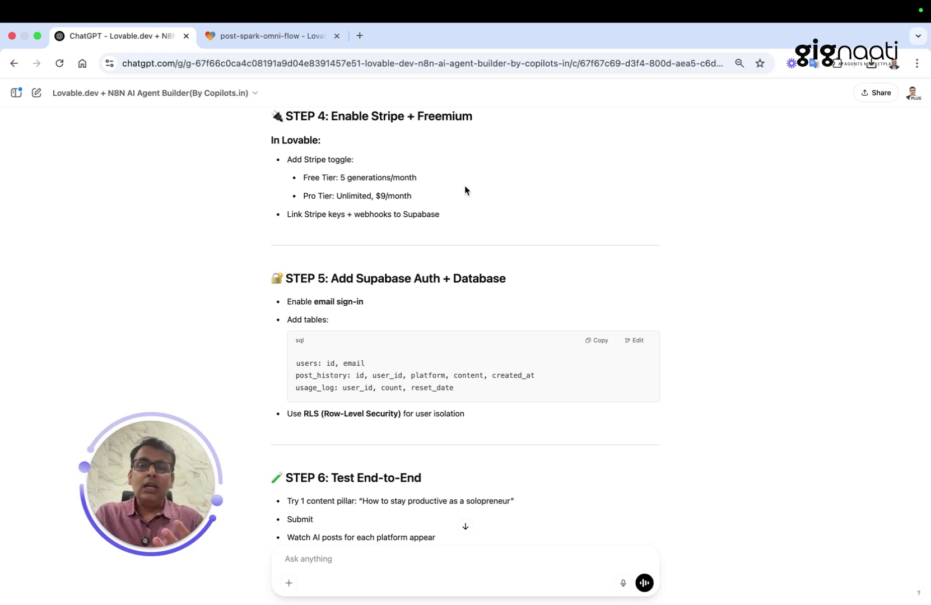
{"action": "scroll", "coordinate": [465, 190], "scroll_direction": "down", "scroll_amount": 3}
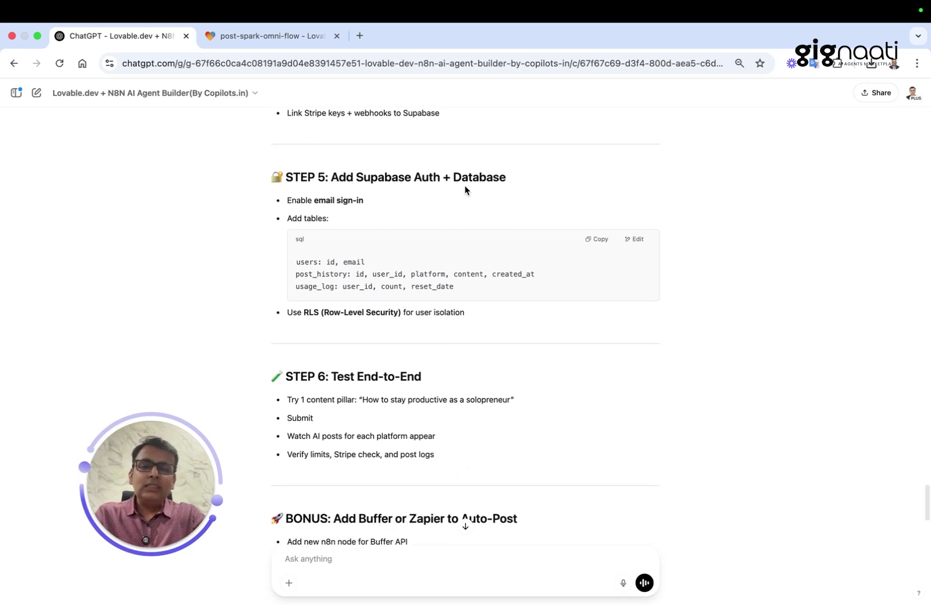
{"action": "scroll", "coordinate": [466, 191], "scroll_direction": "down", "scroll_amount": 1}
{"action": "scroll", "coordinate": [466, 191], "scroll_direction": "down", "scroll_amount": 1}
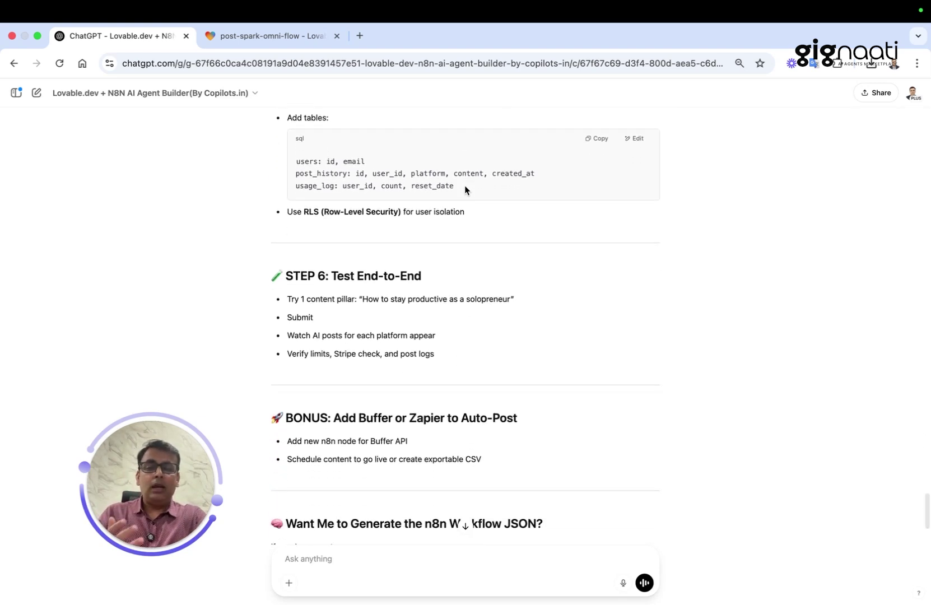
{"action": "scroll", "coordinate": [465, 191], "scroll_direction": "down", "scroll_amount": 1}
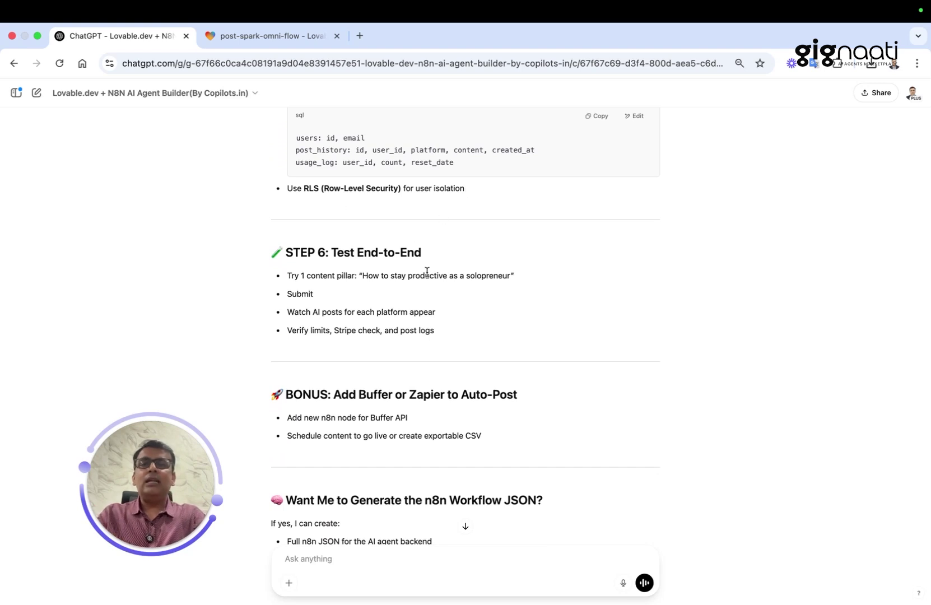
{"action": "left_click_drag", "start_coordinate": [335, 251], "coordinate": [453, 254]}
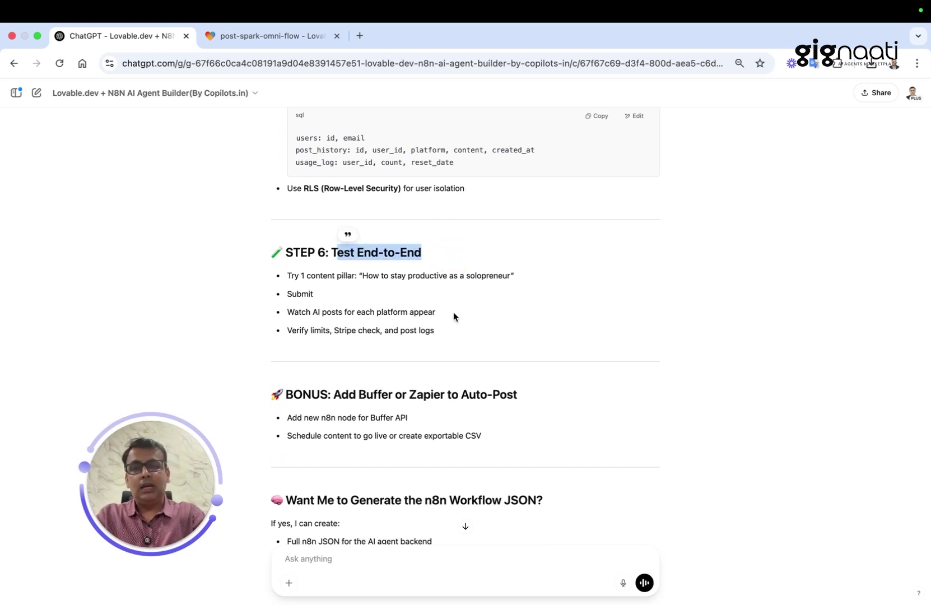
{"action": "scroll", "coordinate": [454, 312], "scroll_direction": "down", "scroll_amount": 2}
{"action": "scroll", "coordinate": [451, 339], "scroll_direction": "down", "scroll_amount": 2}
{"action": "left_click_drag", "start_coordinate": [320, 261], "coordinate": [532, 264]}
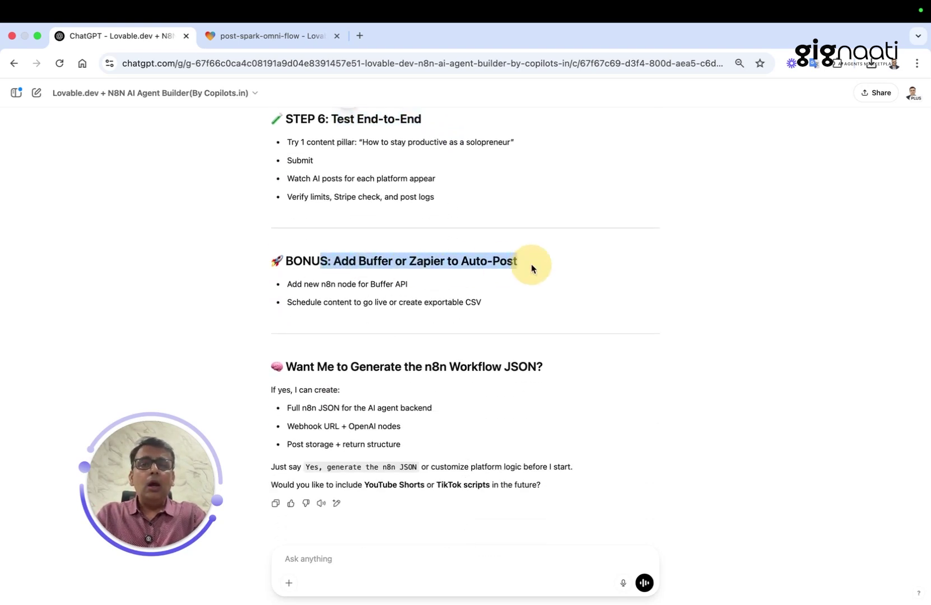
{"action": "scroll", "coordinate": [529, 267], "scroll_direction": "down", "scroll_amount": 1}
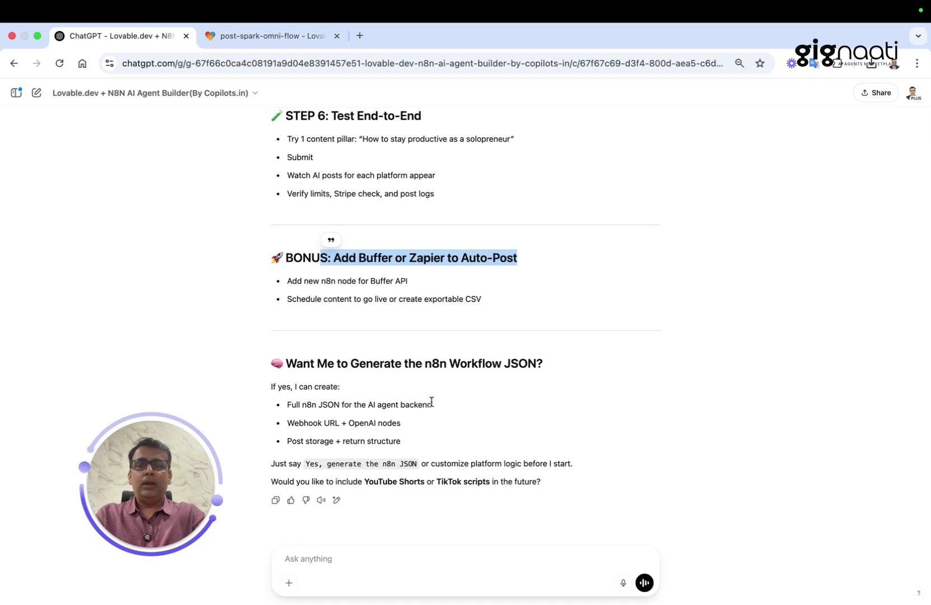
{"action": "left_click", "coordinate": [358, 567]}
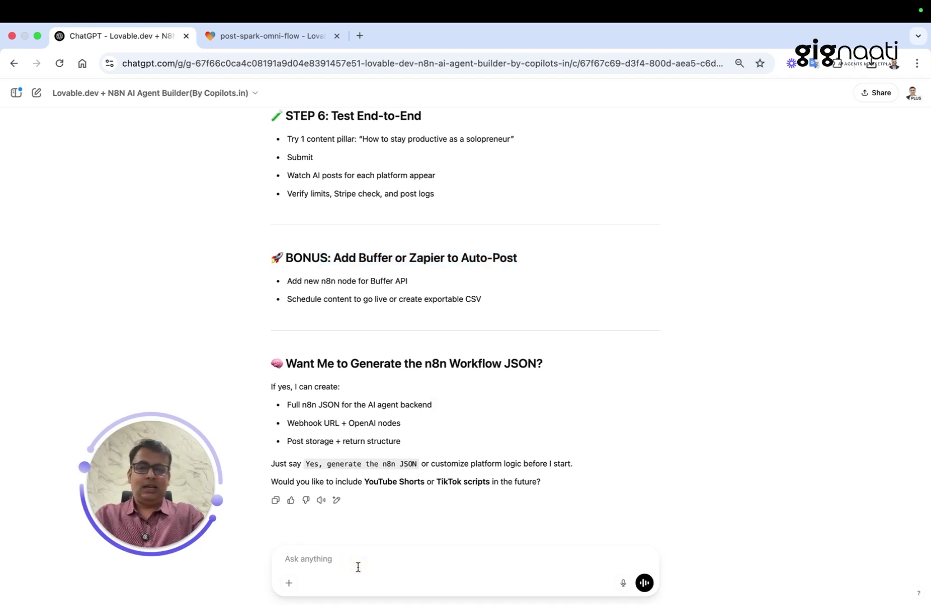
{"action": "type", "text": "yes"}
Reply 'yes' to request the OmniPost AI n8n workflow JSON.
{"action": "key", "text": "Return"}
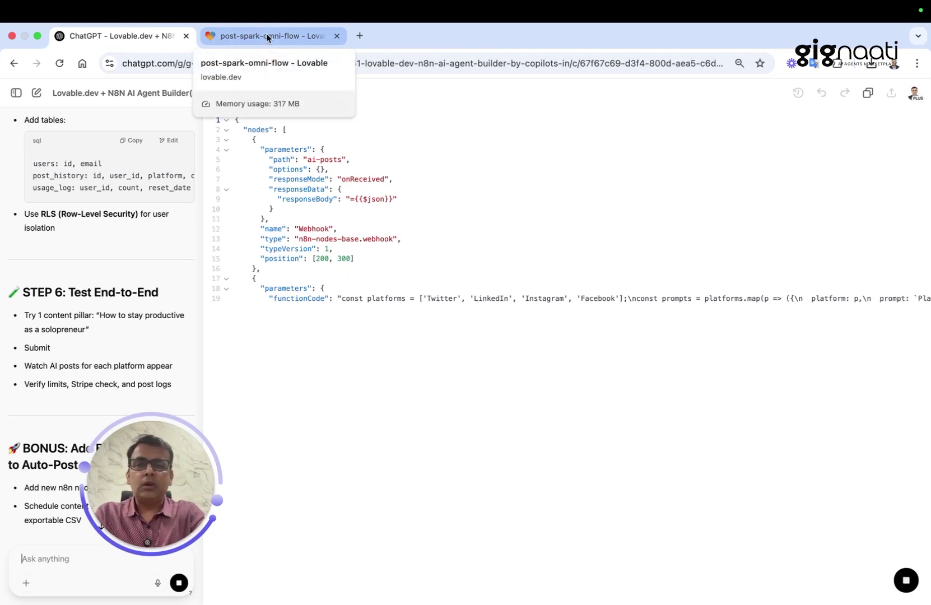
In the Lovable project, use Try to fix on the OmniPost AI runtime error.
{"action": "left_click", "coordinate": [267, 38]}
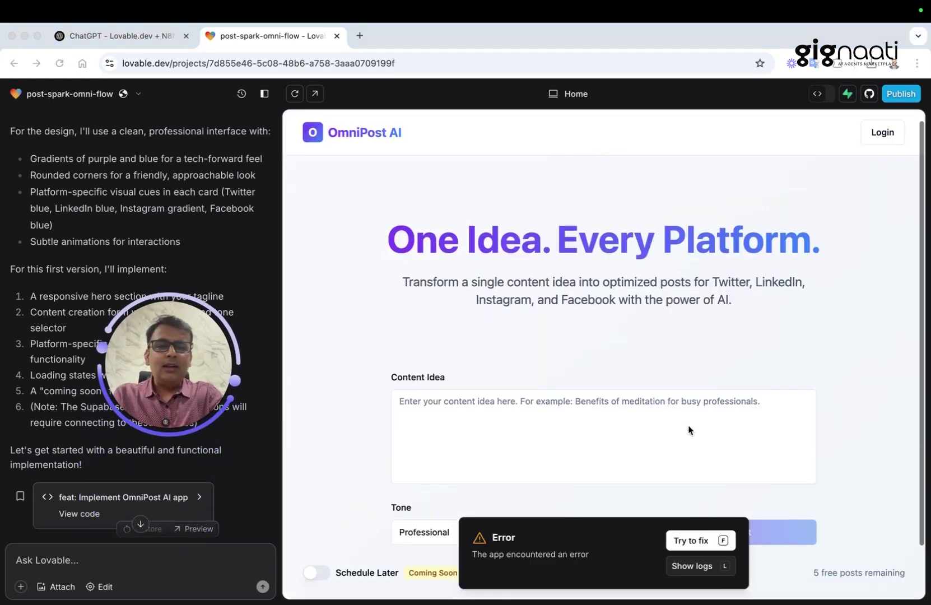
{"action": "scroll", "coordinate": [690, 430], "scroll_direction": "down", "scroll_amount": 2}
{"action": "scroll", "coordinate": [633, 364], "scroll_direction": "up", "scroll_amount": 2}
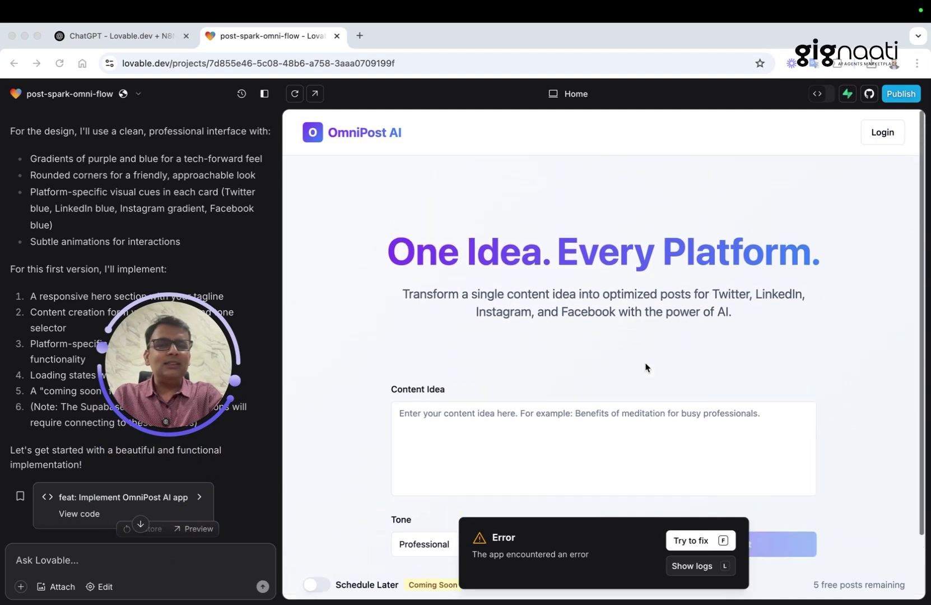
{"action": "scroll", "coordinate": [646, 368], "scroll_direction": "down", "scroll_amount": 2}
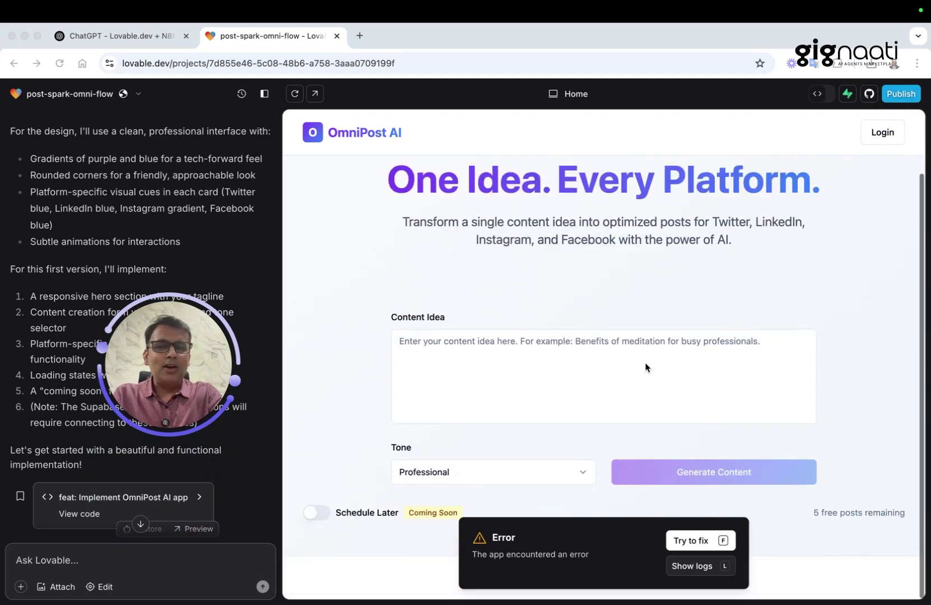
{"action": "left_click", "coordinate": [682, 540]}
{"action": "left_click", "coordinate": [692, 540]}
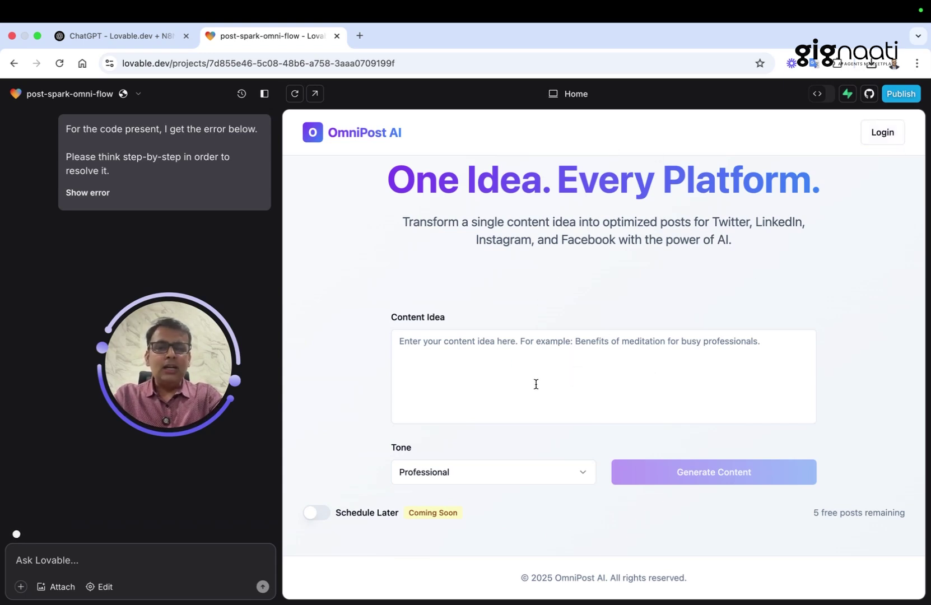
Inspect the Tone options and free posts remaining count, then return to ChatGPT.
{"action": "left_click", "coordinate": [534, 469]}
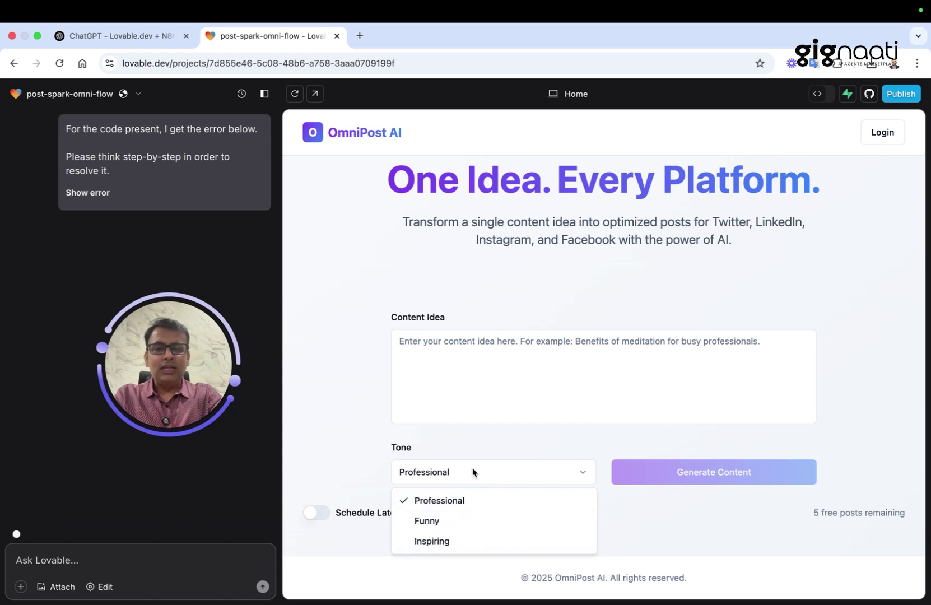
{"action": "left_click", "coordinate": [472, 429]}
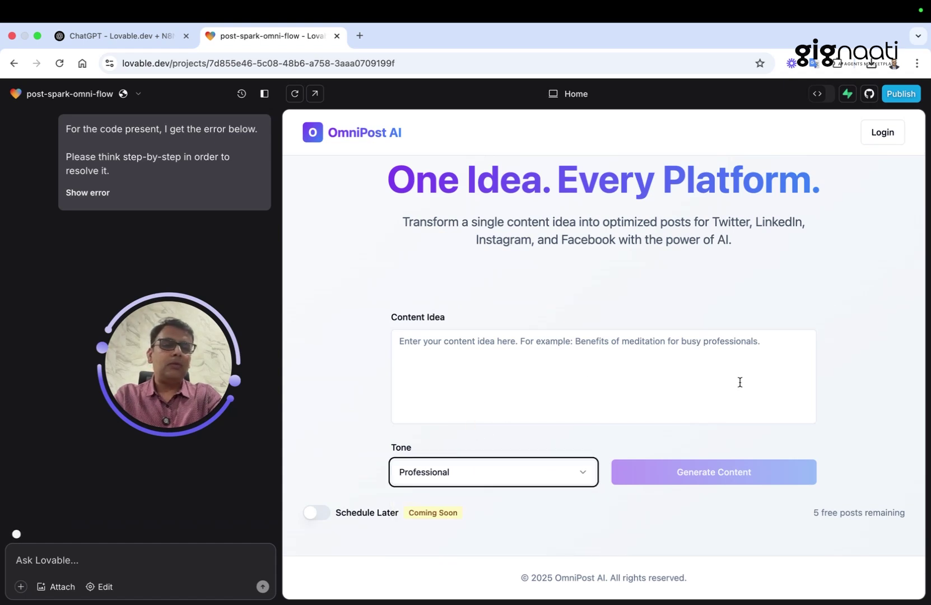
{"action": "left_click_drag", "start_coordinate": [808, 515], "coordinate": [919, 517]}
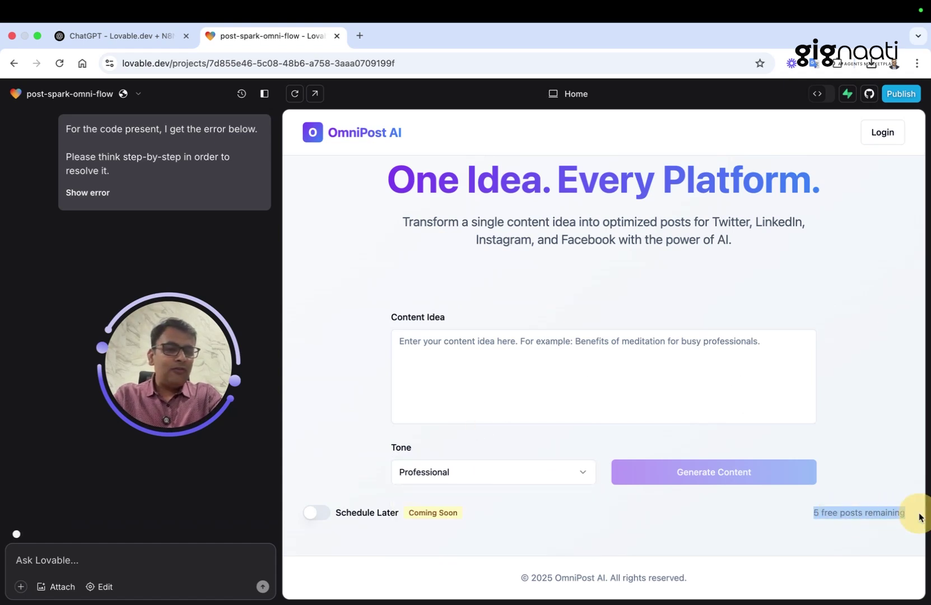
{"action": "left_click", "coordinate": [866, 408]}
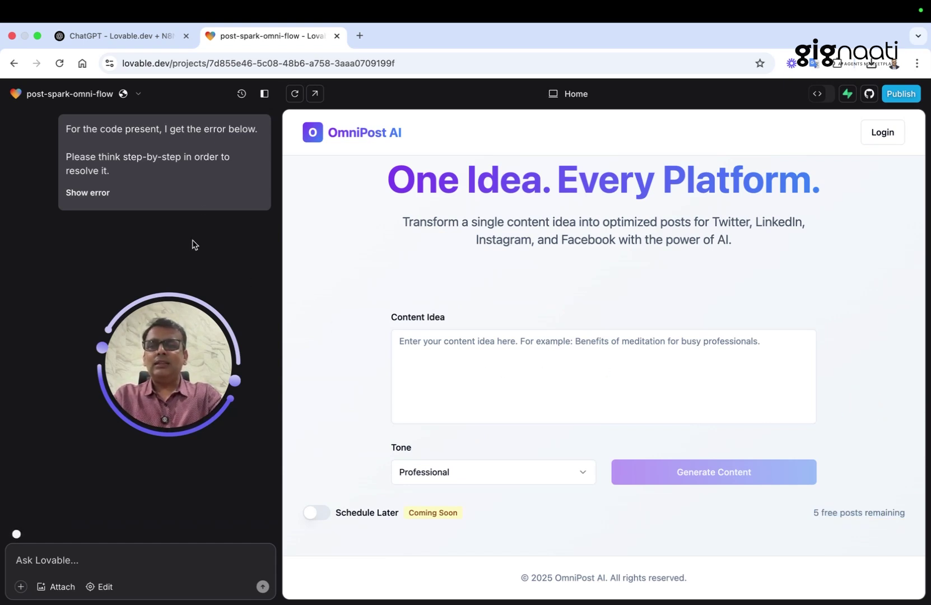
{"action": "left_click_drag", "start_coordinate": [168, 355], "coordinate": [143, 368]}
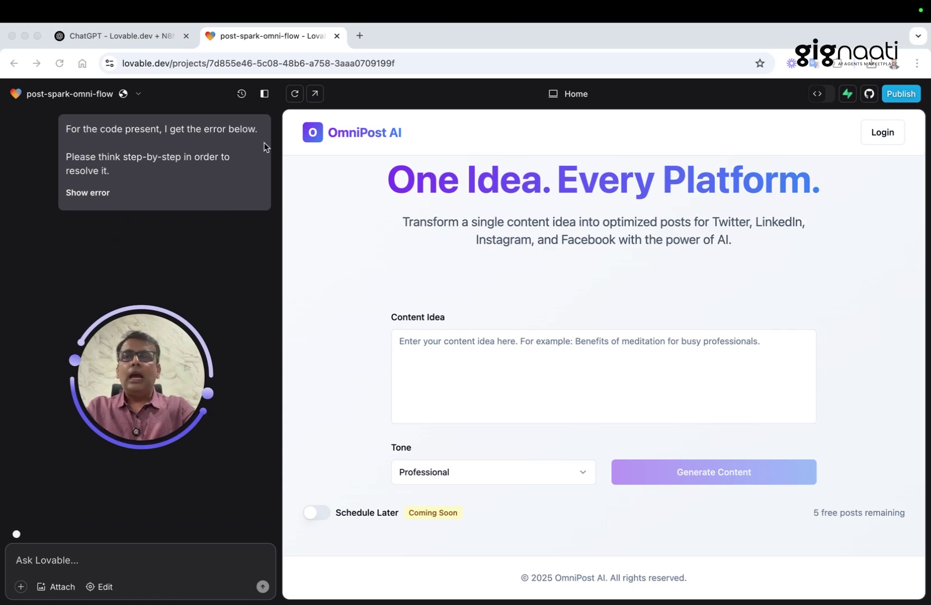
{"action": "left_click", "coordinate": [134, 35]}
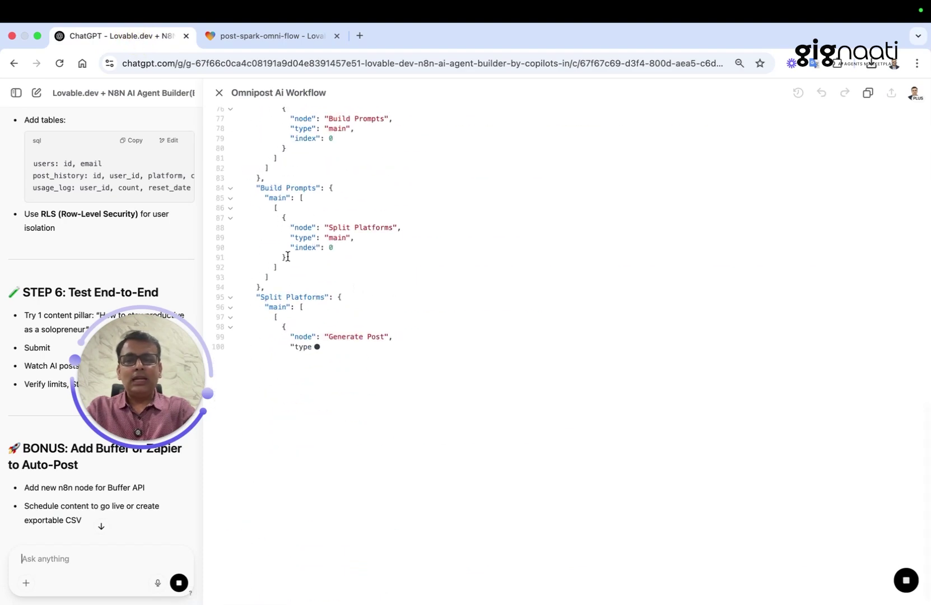
{"action": "scroll", "coordinate": [418, 275], "scroll_direction": "up", "scroll_amount": 5}
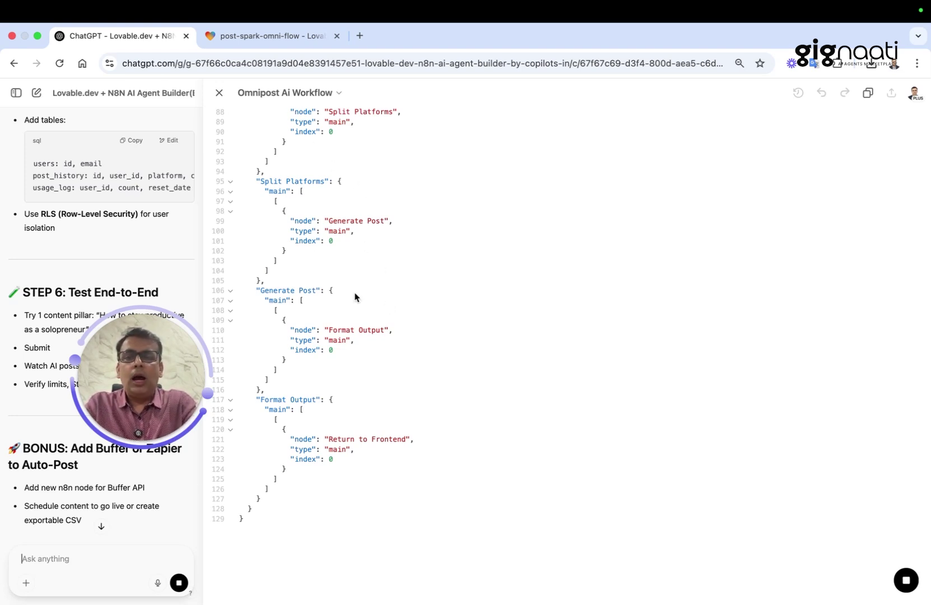
{"action": "scroll", "coordinate": [301, 198], "scroll_direction": "up", "scroll_amount": 5}
{"action": "scroll", "coordinate": [301, 201], "scroll_direction": "up", "scroll_amount": 5}
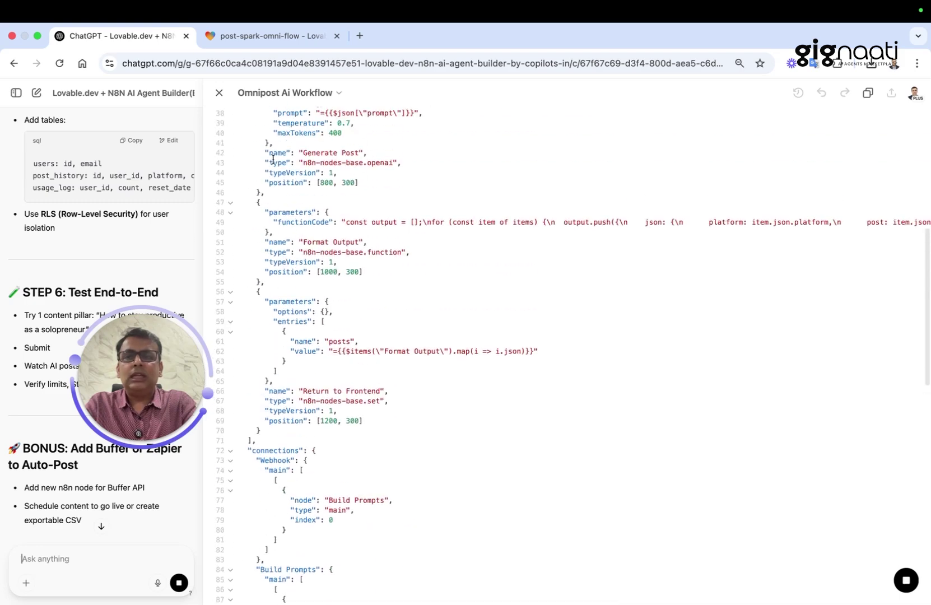
{"action": "scroll", "coordinate": [355, 260], "scroll_direction": "up", "scroll_amount": 10}
{"action": "scroll", "coordinate": [355, 257], "scroll_direction": "down", "scroll_amount": 15}
{"action": "scroll", "coordinate": [354, 256], "scroll_direction": "down", "scroll_amount": 5}
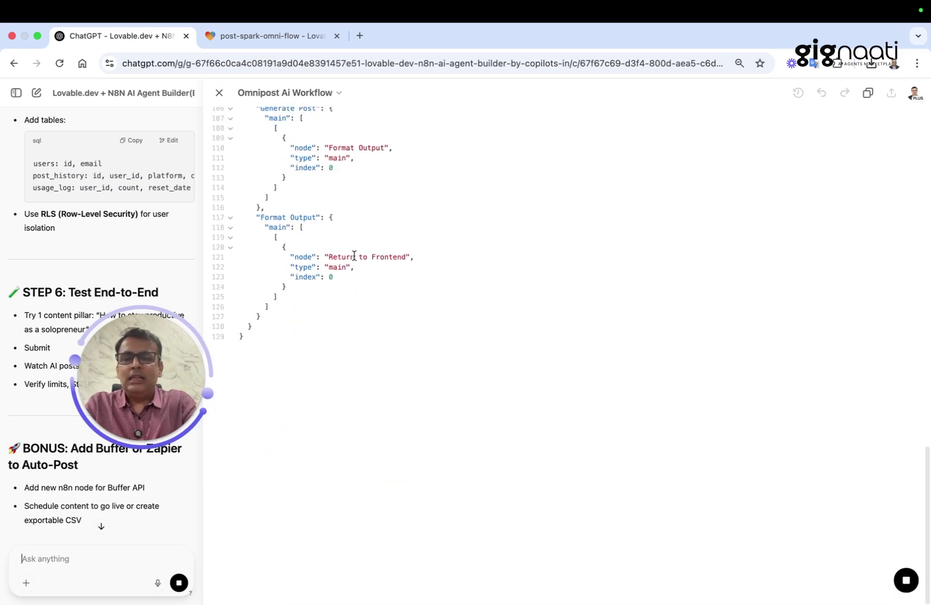
Return to the post-spark-omni-flow Lovable project to see its applied fixes.
{"action": "left_click", "coordinate": [266, 37]}
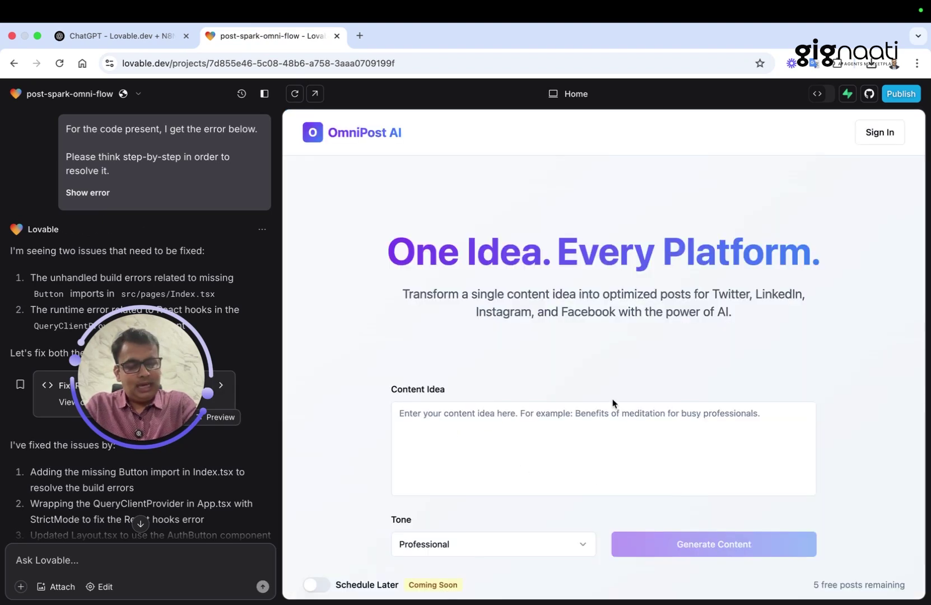
{"action": "scroll", "coordinate": [613, 404], "scroll_direction": "down", "scroll_amount": 2}
{"action": "scroll", "coordinate": [613, 403], "scroll_direction": "up", "scroll_amount": 2}
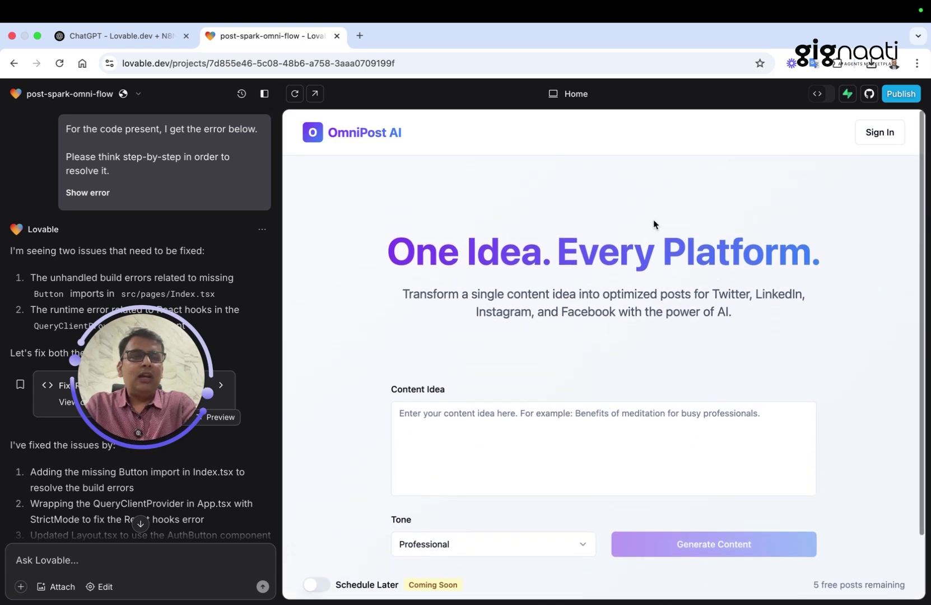
{"action": "scroll", "coordinate": [653, 220], "scroll_direction": "down", "scroll_amount": 2}
Try the Content Idea field and Sign In button in the repaired OmniPost AI preview.
{"action": "left_click", "coordinate": [540, 369]}
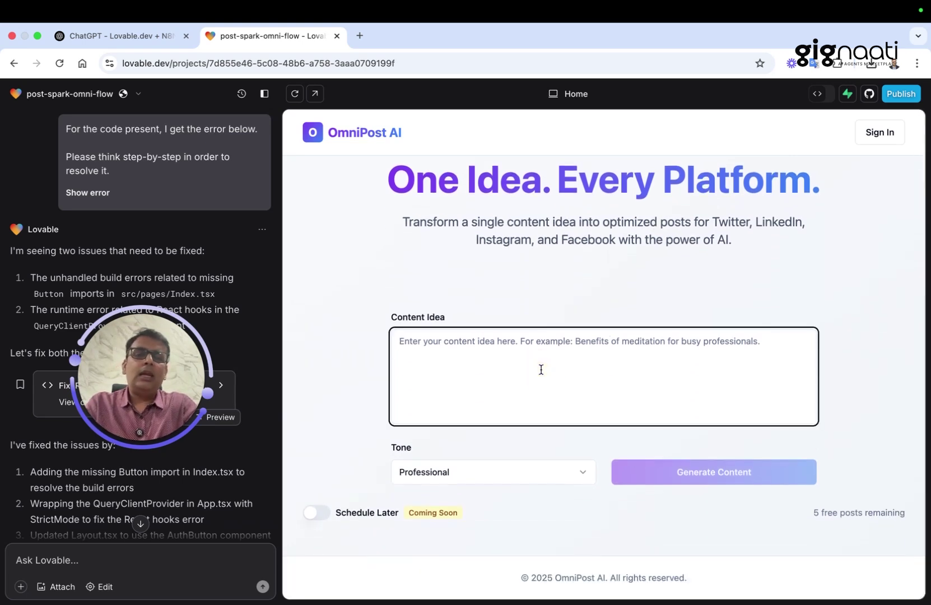
{"action": "left_click", "coordinate": [879, 132]}
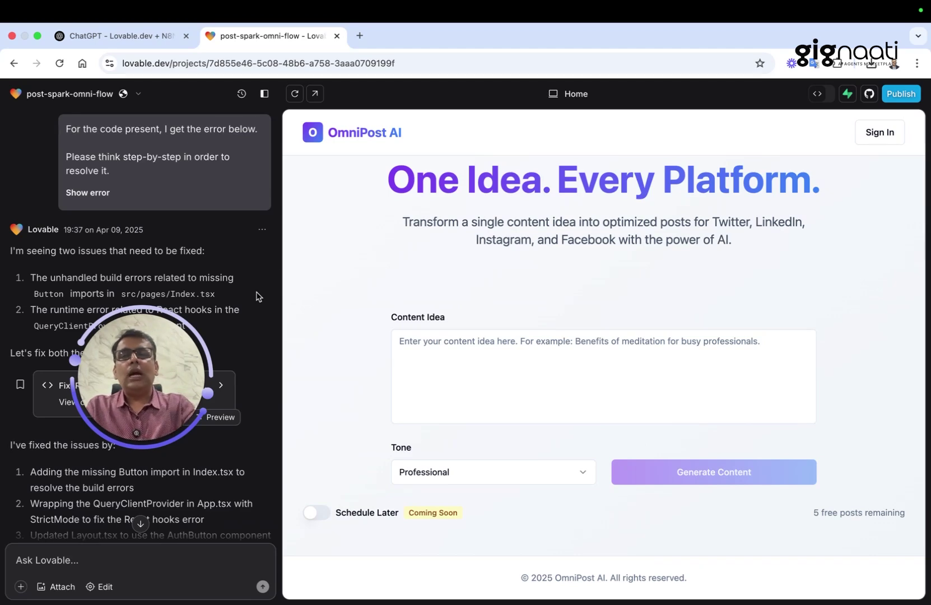
Back in ChatGPT, close the Omnipost Ai Workflow code canvas.
{"action": "key", "text": "ctrl+shift+Tab"}
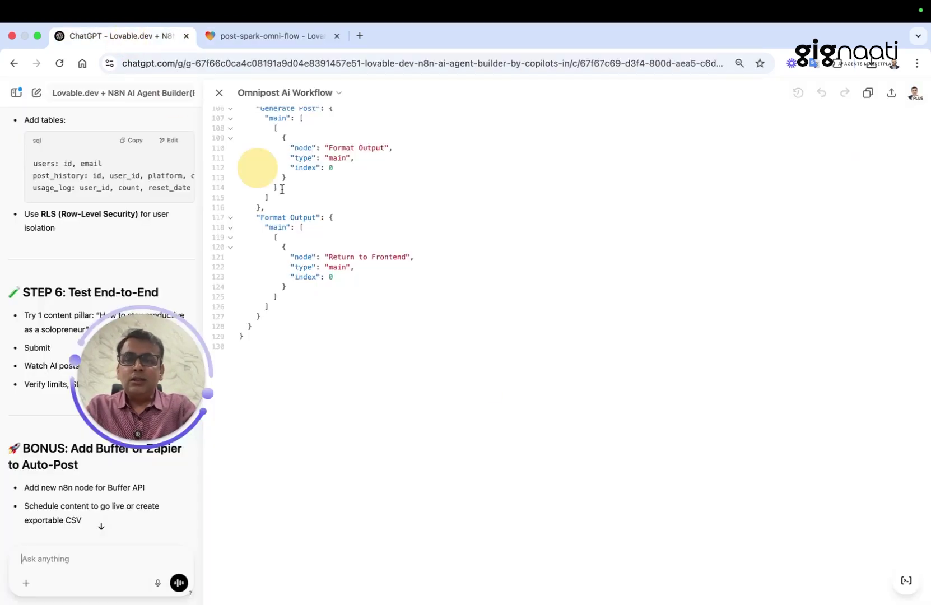
{"action": "left_click", "coordinate": [219, 92]}
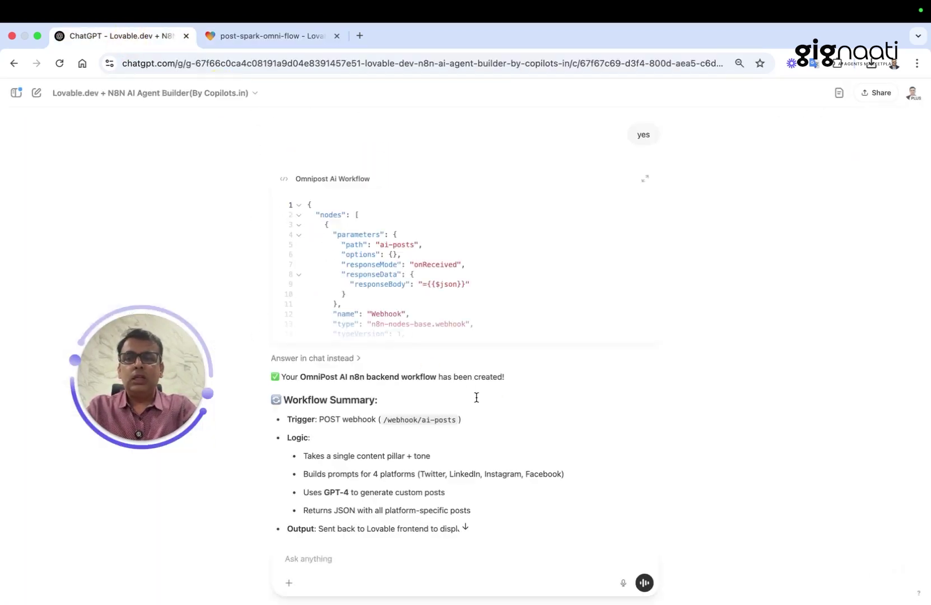
{"action": "scroll", "coordinate": [523, 337], "scroll_direction": "down", "scroll_amount": 10}
{"action": "scroll", "coordinate": [524, 336], "scroll_direction": "up", "scroll_amount": 5}
{"action": "scroll", "coordinate": [524, 342], "scroll_direction": "up", "scroll_amount": 5}
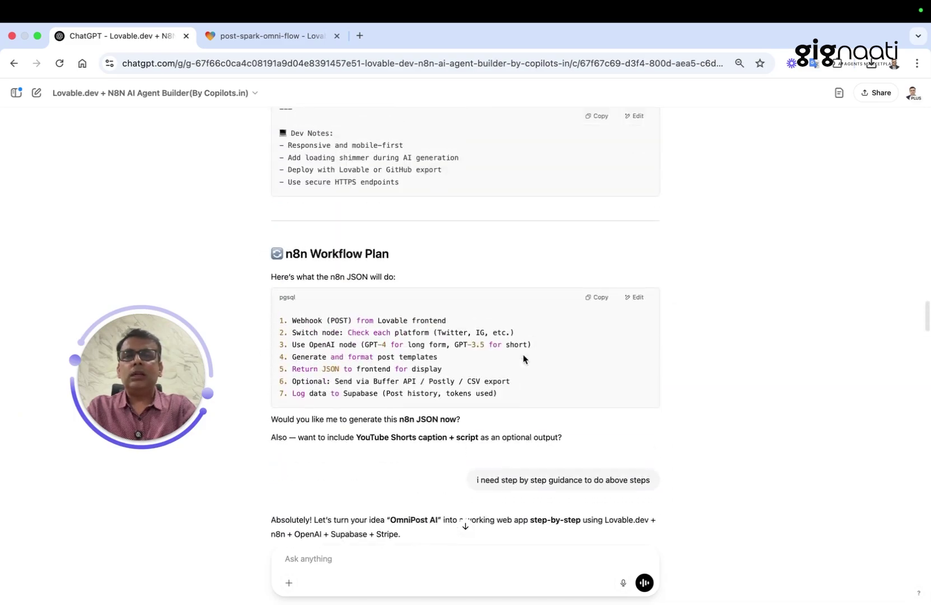
{"action": "scroll", "coordinate": [524, 349], "scroll_direction": "up", "scroll_amount": 5}
{"action": "scroll", "coordinate": [523, 359], "scroll_direction": "up", "scroll_amount": 5}
{"action": "scroll", "coordinate": [524, 358], "scroll_direction": "up", "scroll_amount": 2}
{"action": "scroll", "coordinate": [524, 358], "scroll_direction": "down", "scroll_amount": 1}
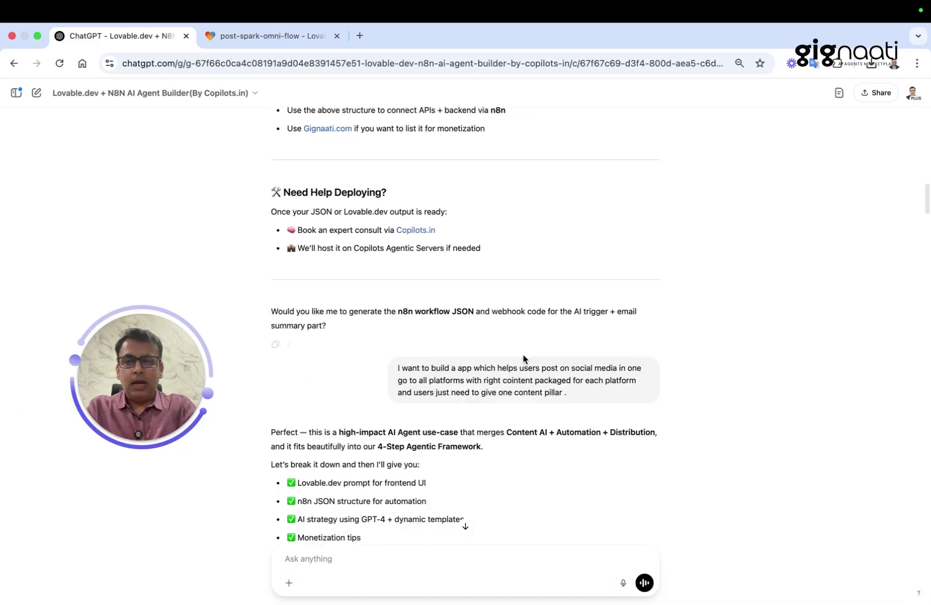
{"action": "scroll", "coordinate": [524, 359], "scroll_direction": "down", "scroll_amount": 10}
{"action": "scroll", "coordinate": [524, 358], "scroll_direction": "down", "scroll_amount": 10}
{"action": "scroll", "coordinate": [524, 358], "scroll_direction": "down", "scroll_amount": 10}
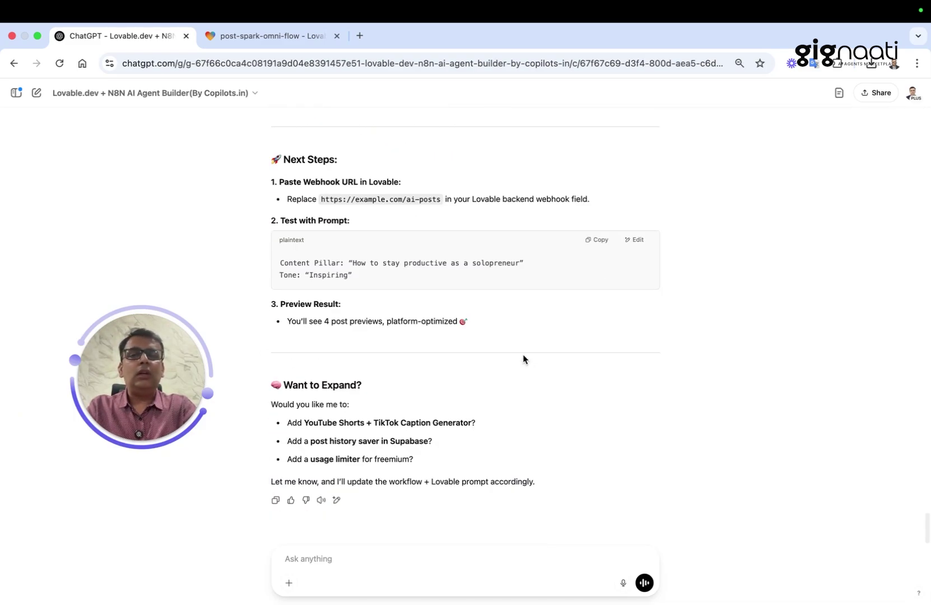